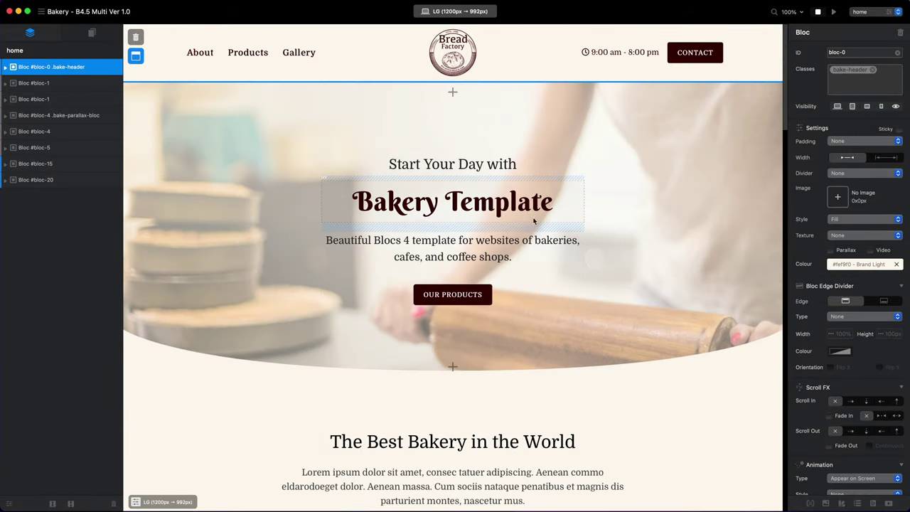
# Step: Switch the editor to the template's single-product page
pyautogui.click(873, 12)
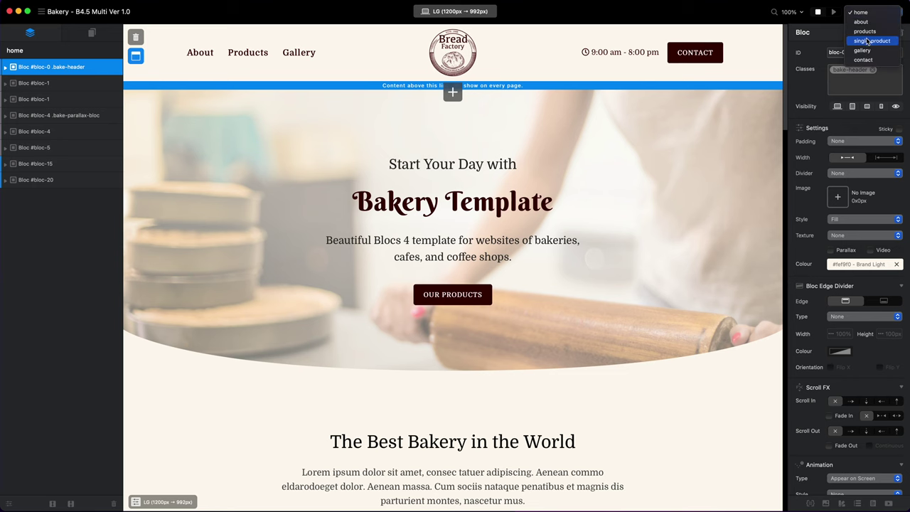
pyautogui.click(864, 41)
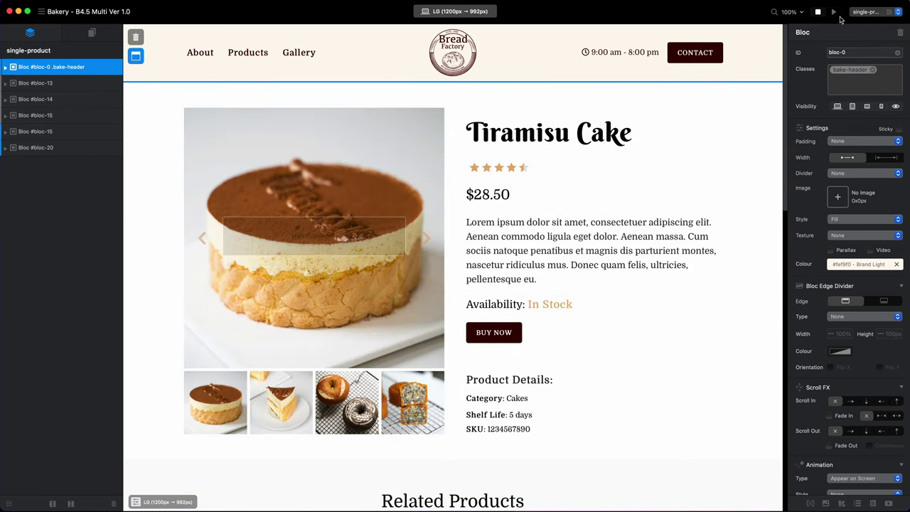
pyautogui.click(832, 12)
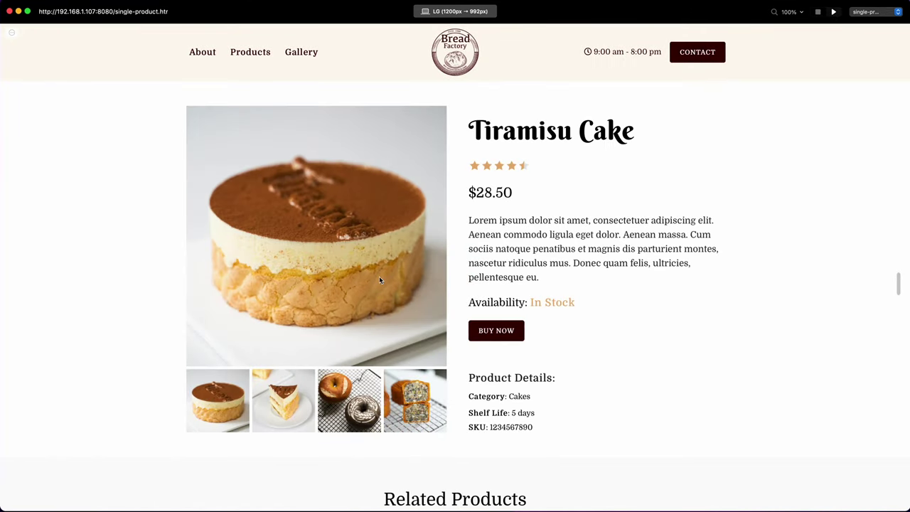
pyautogui.click(357, 410)
pyautogui.click(290, 395)
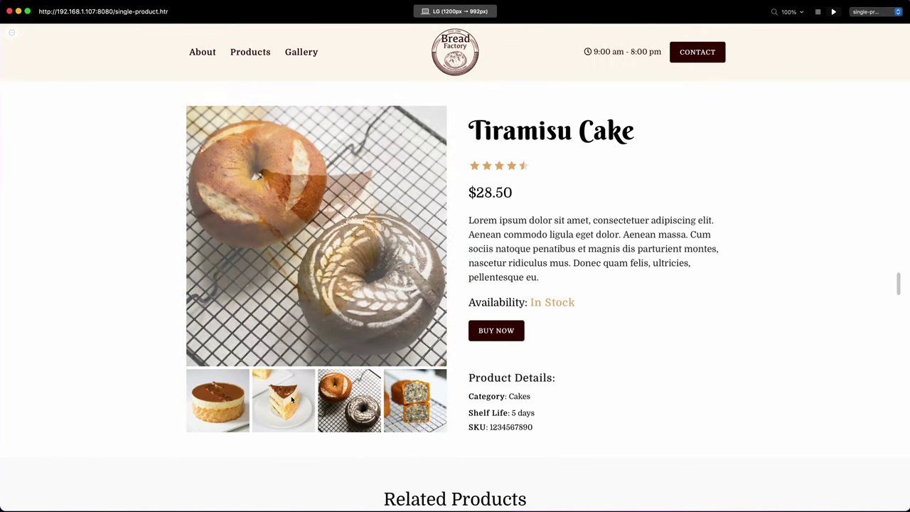
pyautogui.click(234, 394)
pyautogui.click(412, 394)
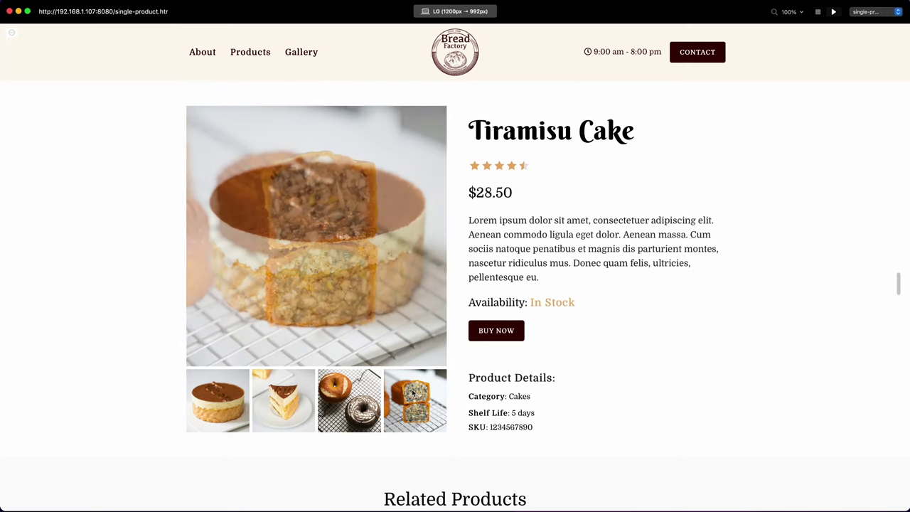
pyautogui.click(366, 402)
pyautogui.click(283, 398)
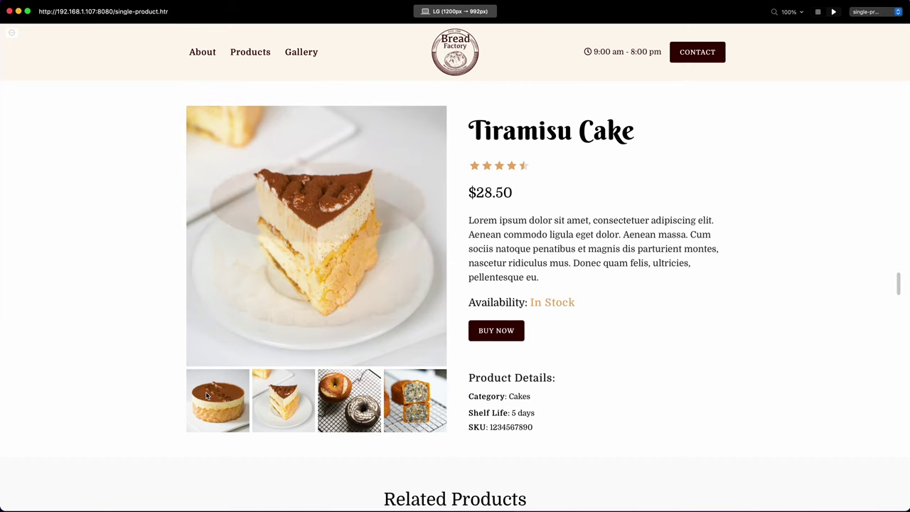
pyautogui.click(218, 398)
pyautogui.click(821, 11)
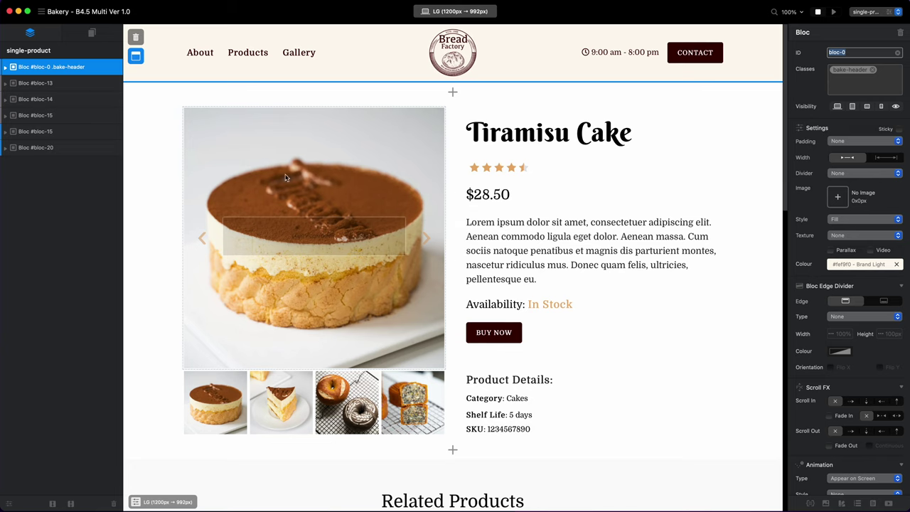
# Step: Select the carousel, then expand the thumbnail row and select the first thumbnail's column
pyautogui.click(313, 167)
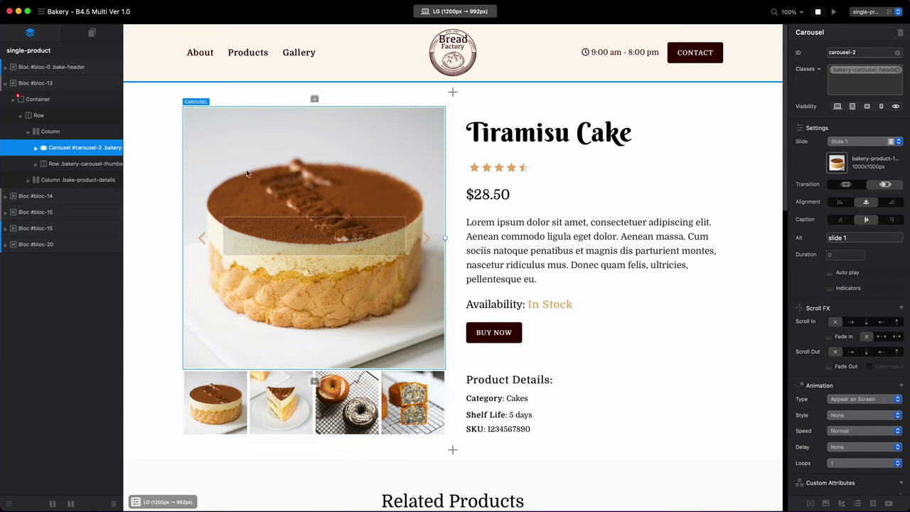
pyautogui.click(47, 164)
pyautogui.click(36, 165)
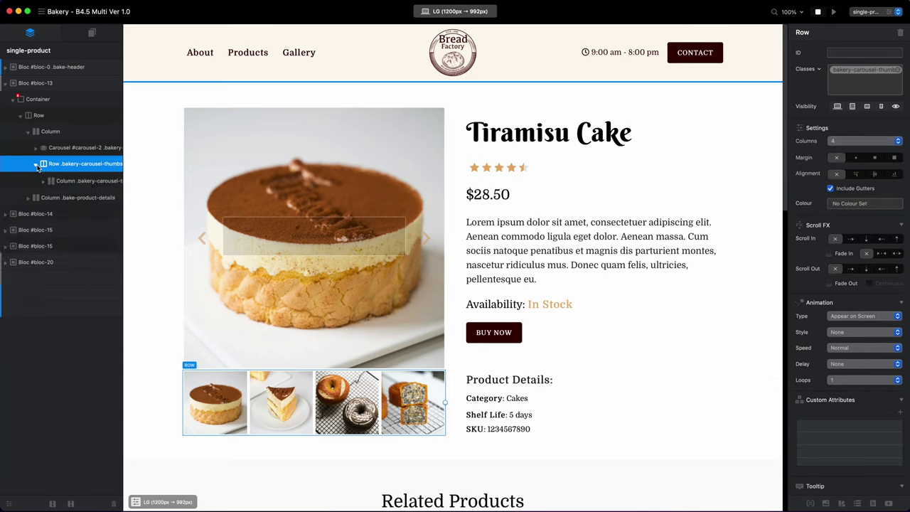
pyautogui.click(75, 185)
# Step: Toggle the carousel's indicators on and back off, then inspect its next and previous arrows
pyautogui.click(263, 166)
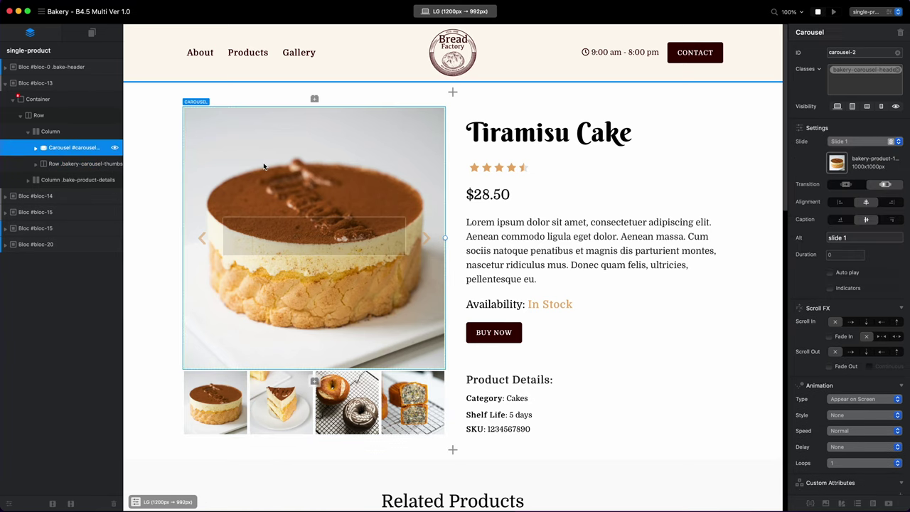
pyautogui.click(829, 288)
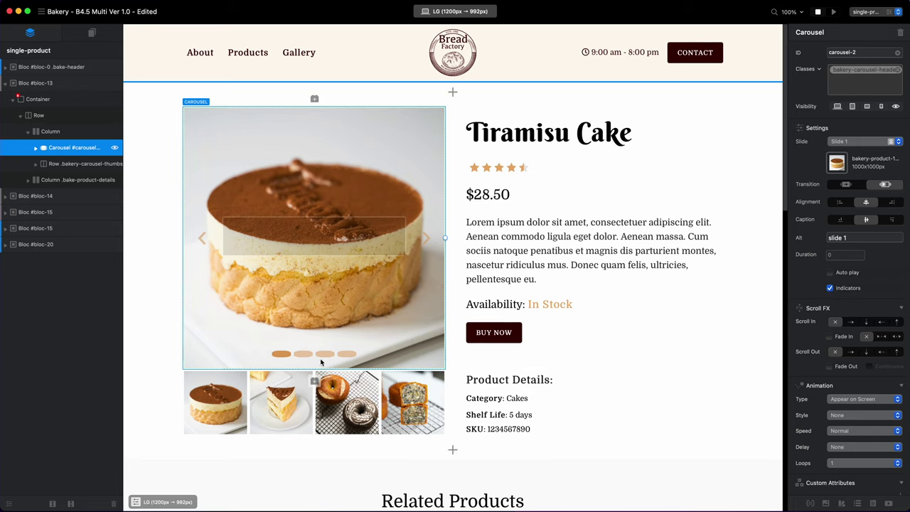
pyautogui.click(829, 287)
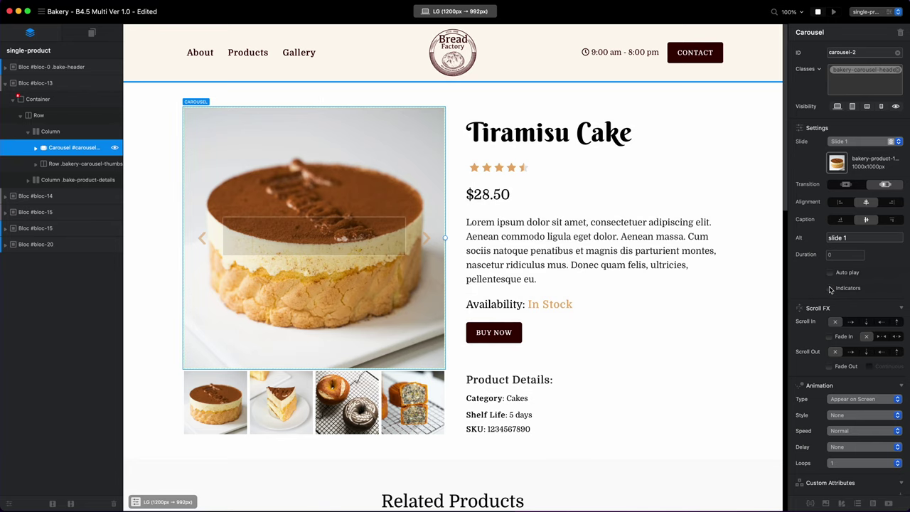
pyautogui.click(429, 204)
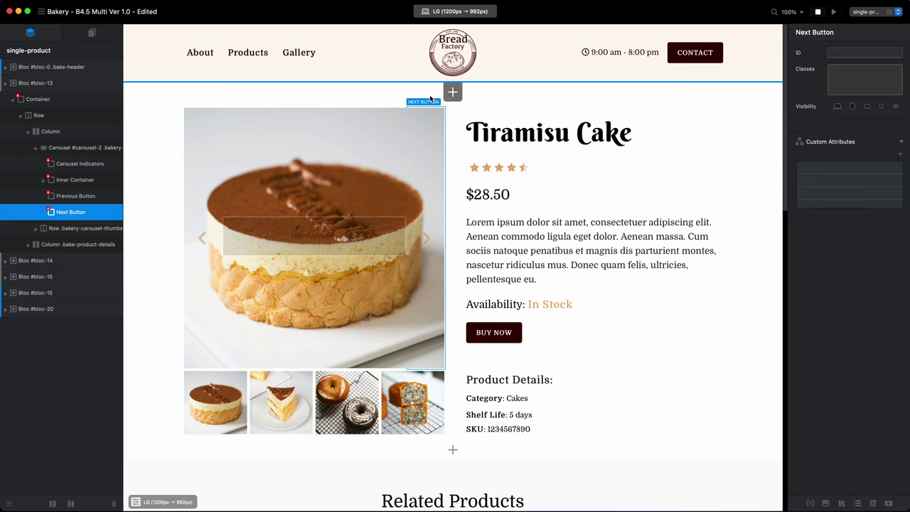
pyautogui.click(203, 190)
pyautogui.click(205, 183)
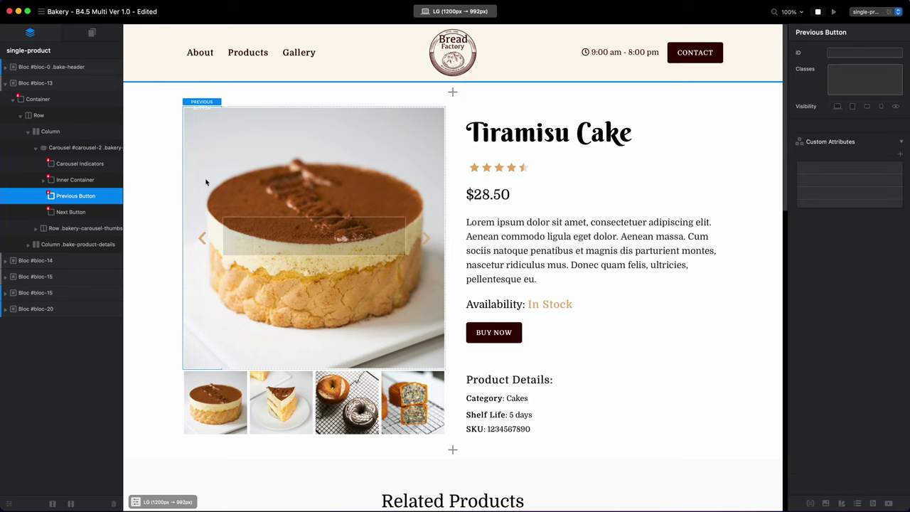
# Step: Preview the page live, then return to the editor and select the carousel
pyautogui.click(834, 13)
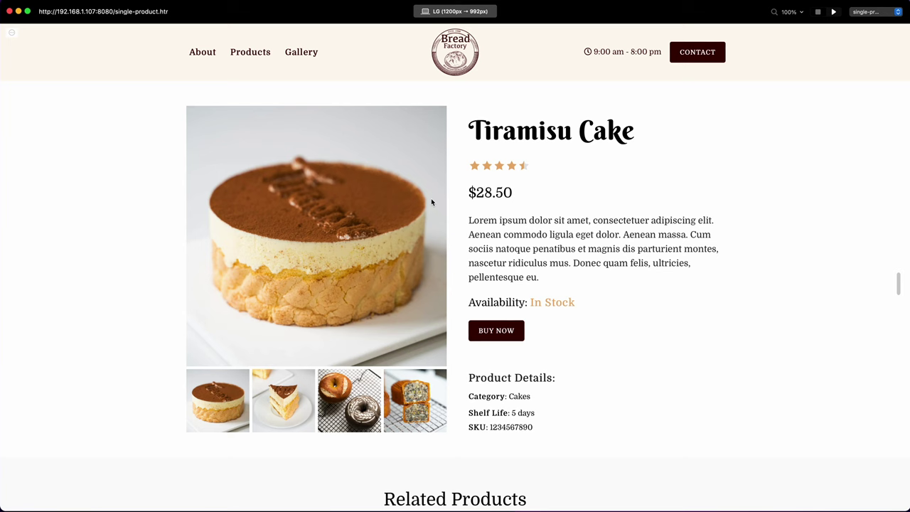
pyautogui.click(817, 12)
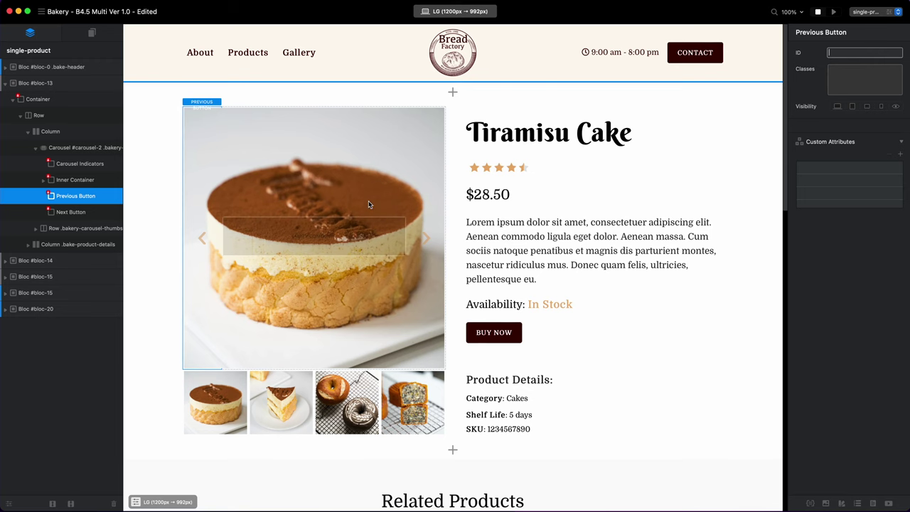
pyautogui.click(321, 187)
# Step: Flip the carousel to Slide 2 and back to Slide 1, then highlight its ID carousel-2
pyautogui.click(861, 142)
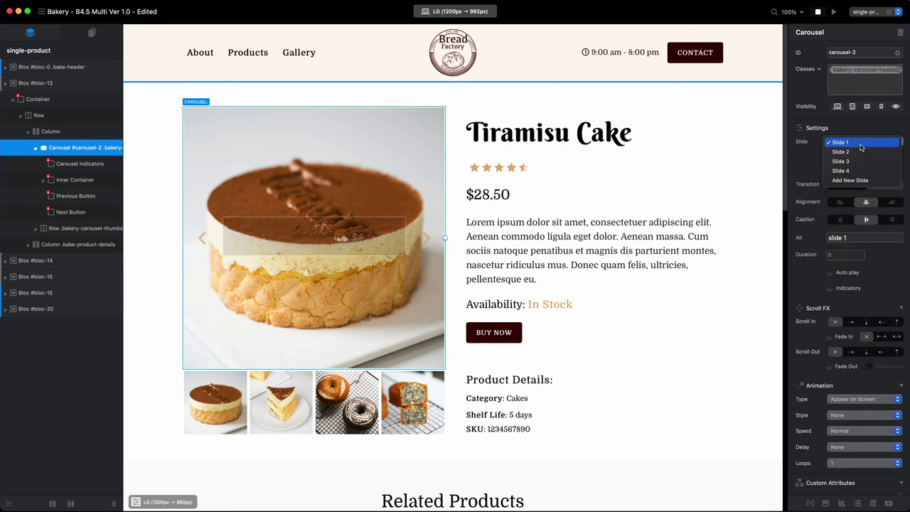
pyautogui.click(863, 152)
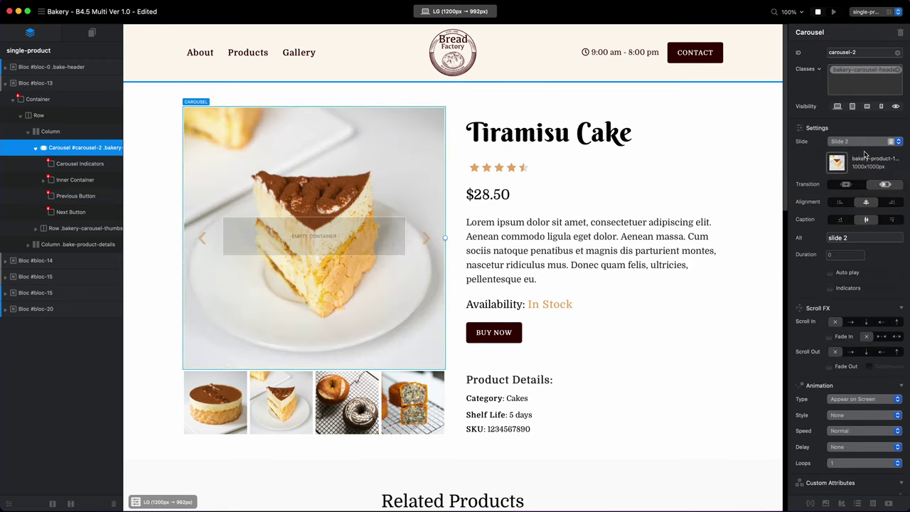
pyautogui.click(856, 143)
pyautogui.click(858, 131)
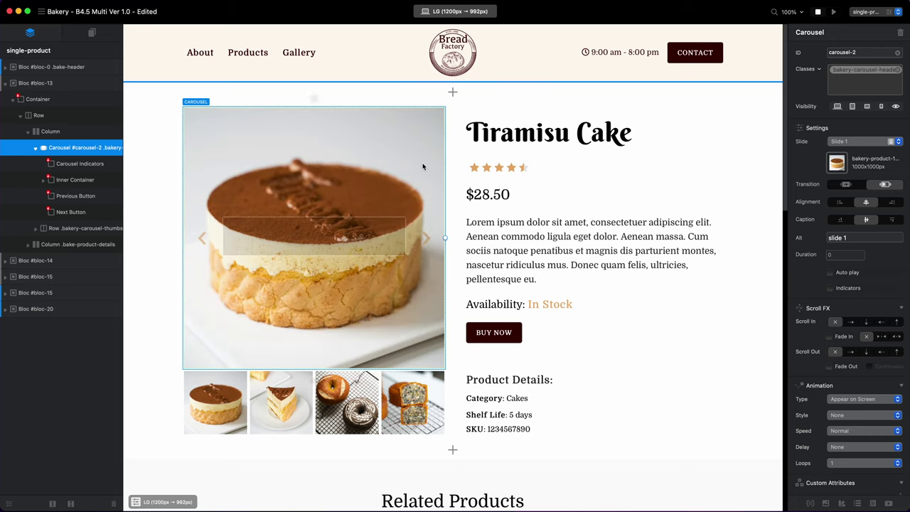
pyautogui.moveTo(859, 51); pyautogui.dragTo(820, 53)
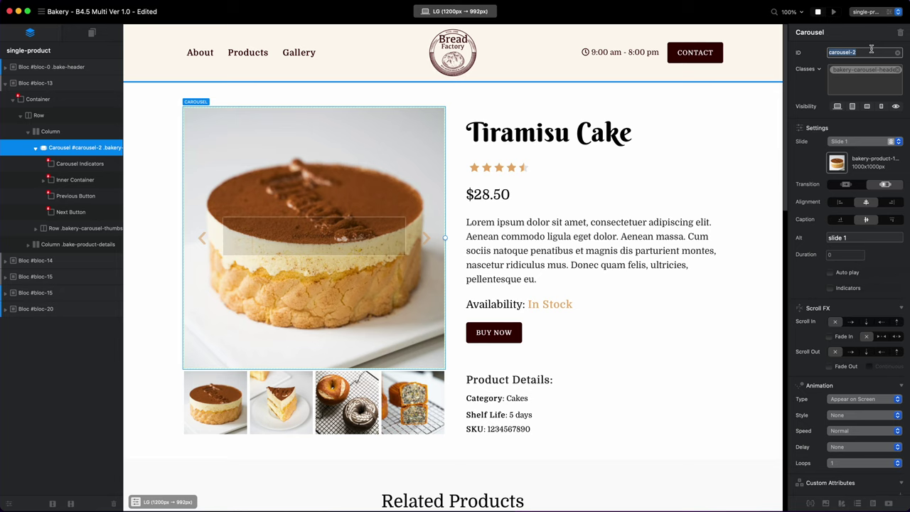
# Step: Select each of the four thumbnail images in turn, ending on the first
pyautogui.click(219, 402)
pyautogui.click(273, 401)
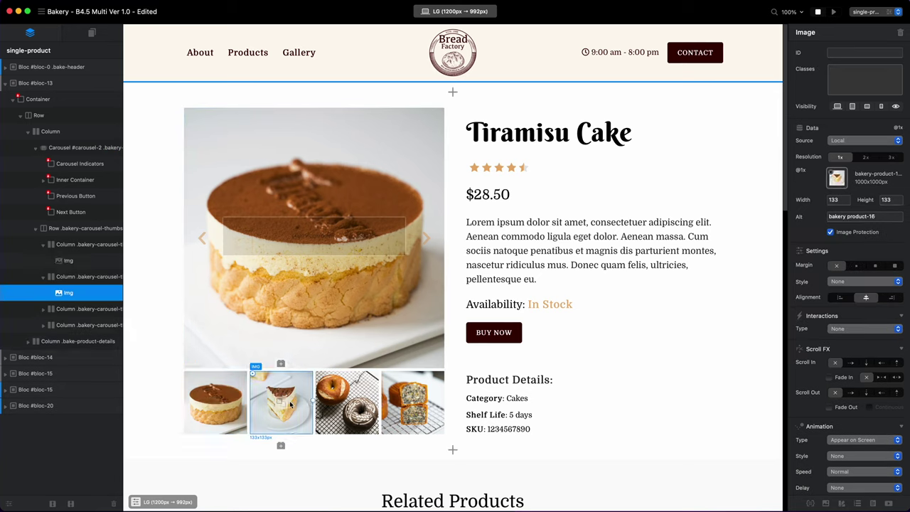
pyautogui.click(353, 400)
pyautogui.click(411, 398)
pyautogui.click(217, 395)
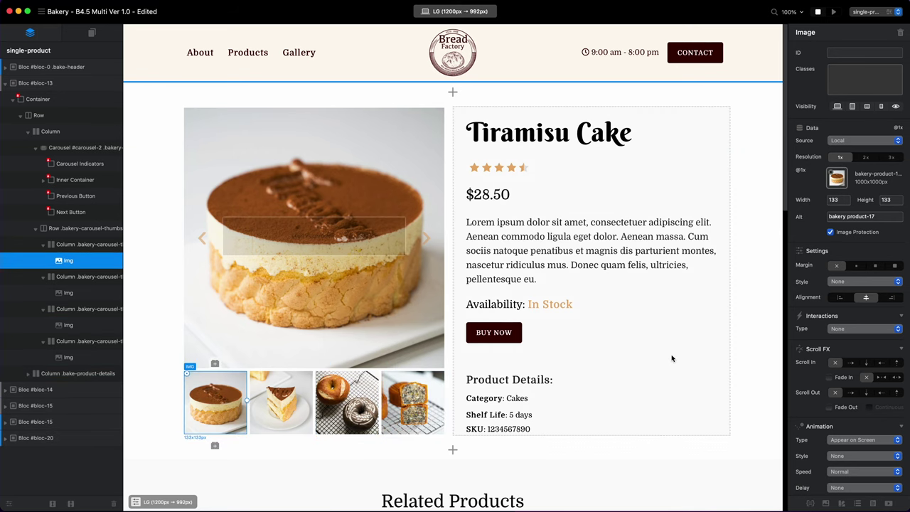
pyautogui.scroll(-5, 833, 423)
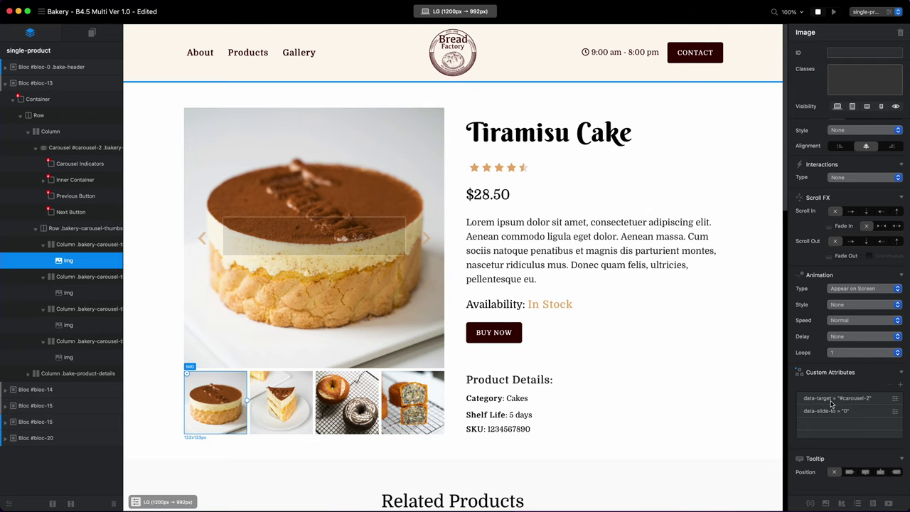
# Step: Review the first thumbnail's data-target and data-slide-to custom attributes
pyautogui.click(894, 400)
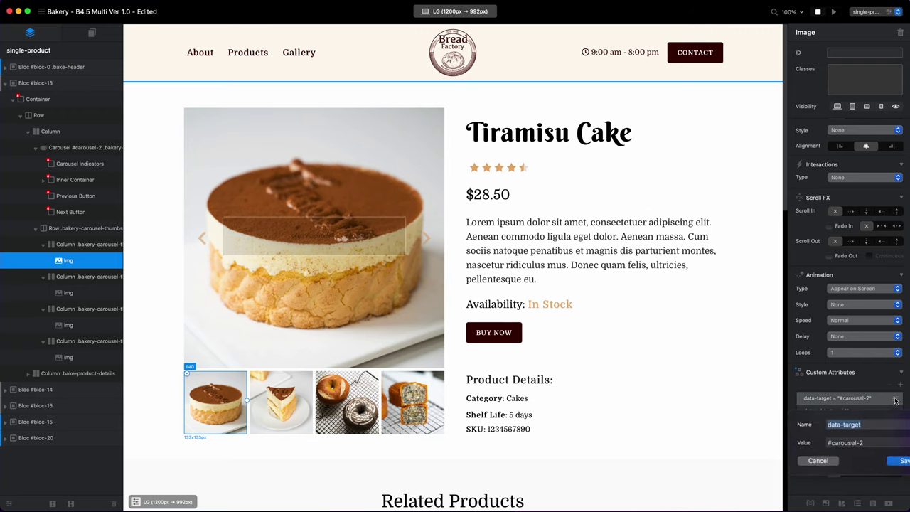
pyautogui.press('Tab')
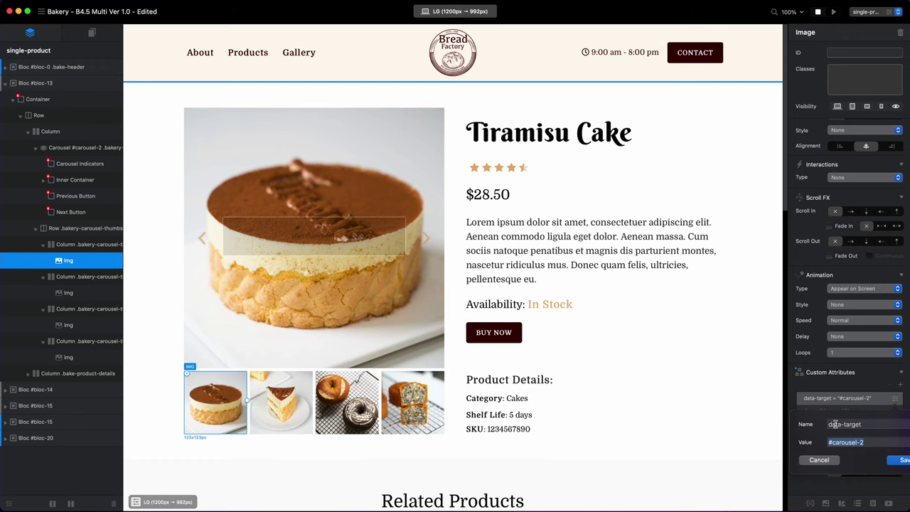
pyautogui.click(409, 169)
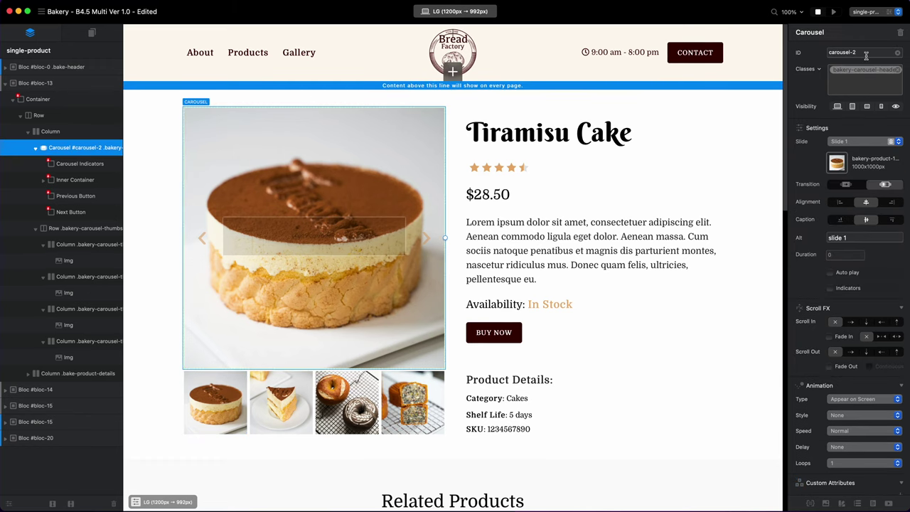
pyautogui.click(231, 406)
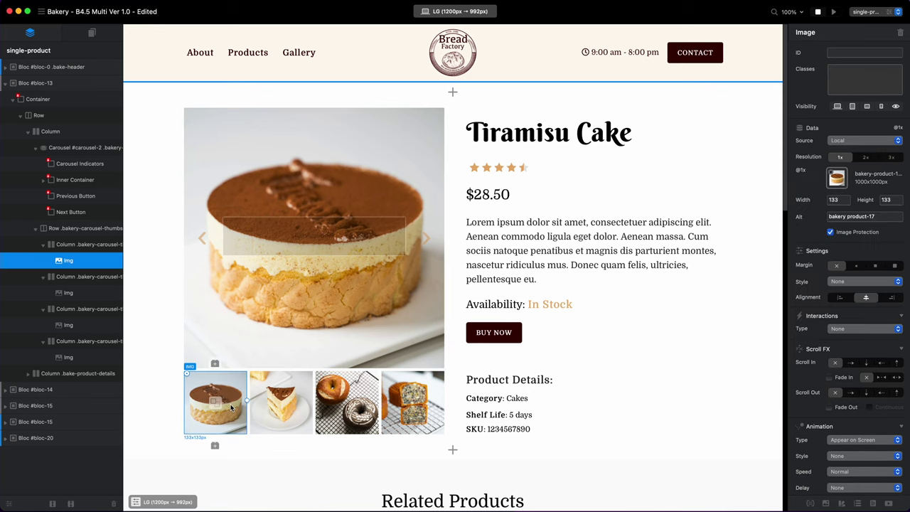
pyautogui.scroll(-5, 846, 320)
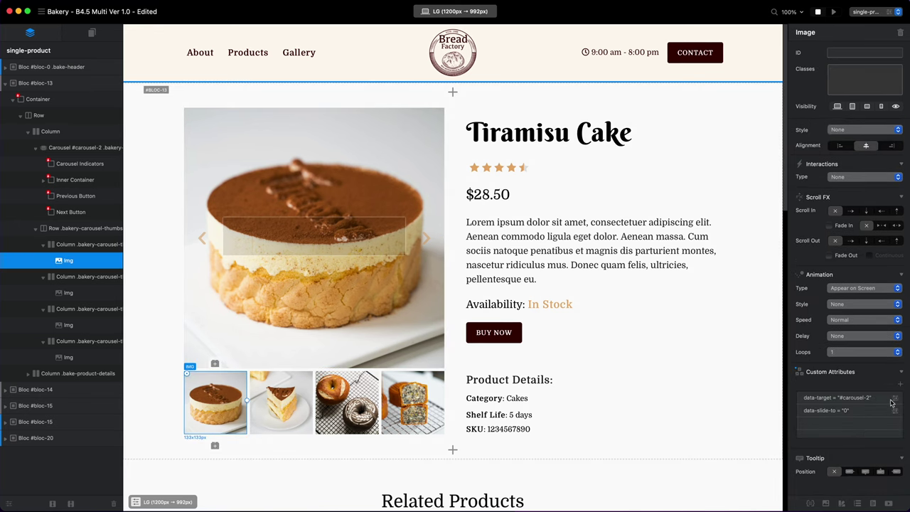
pyautogui.click(819, 402)
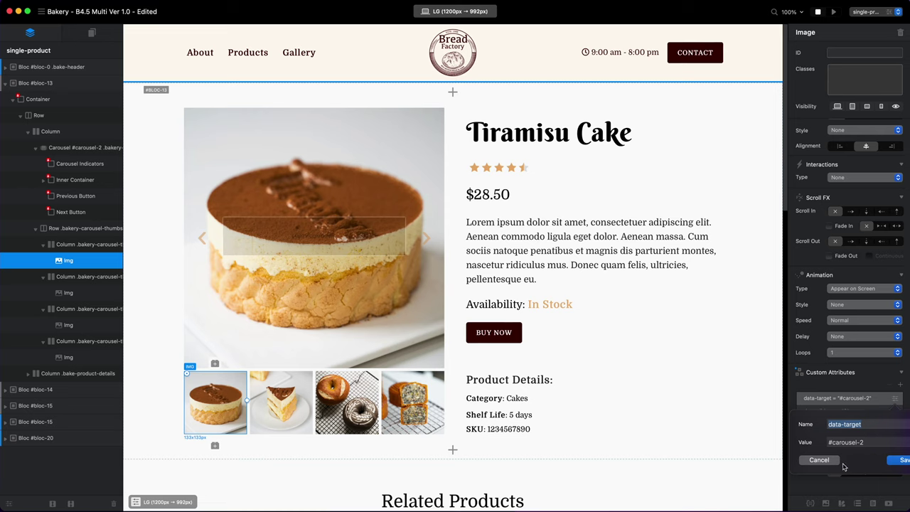
pyautogui.click(824, 461)
pyautogui.click(896, 413)
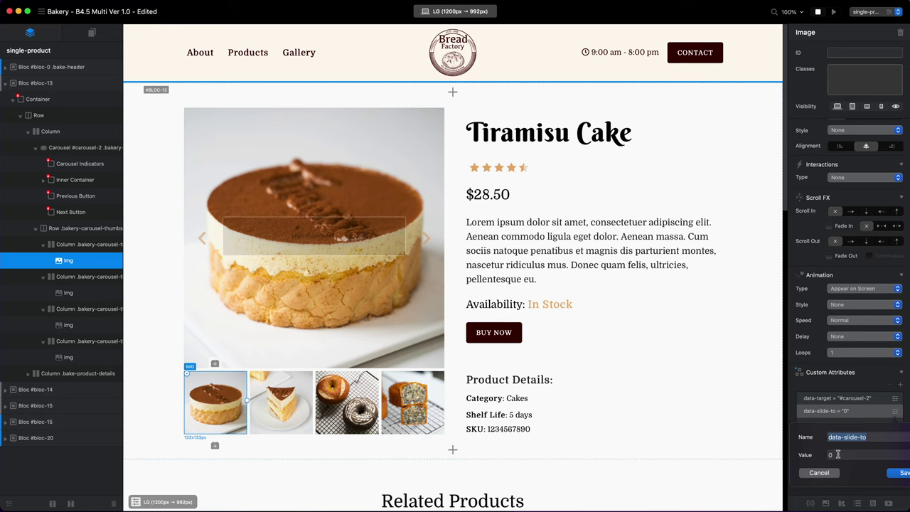
# Step: Check the fourth thumbnail's data-slide-to attribute, closing it without changes
pyautogui.click(405, 396)
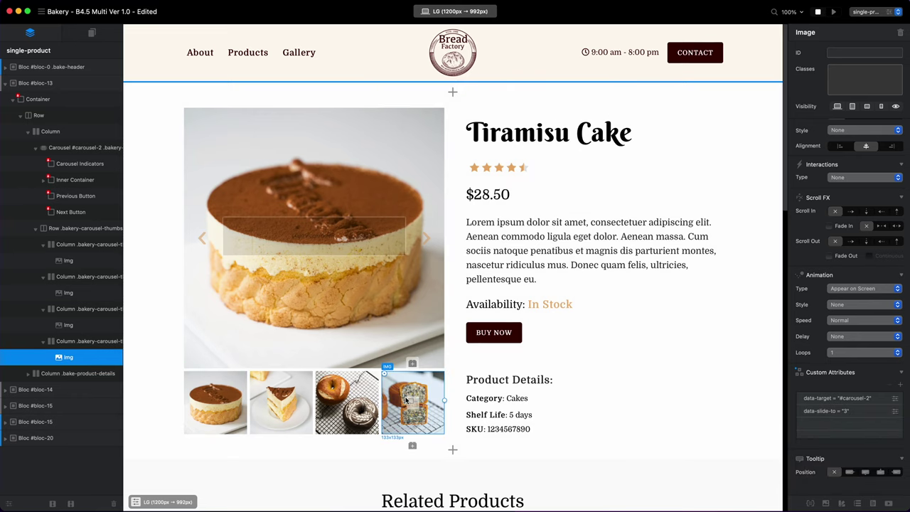
pyautogui.click(894, 412)
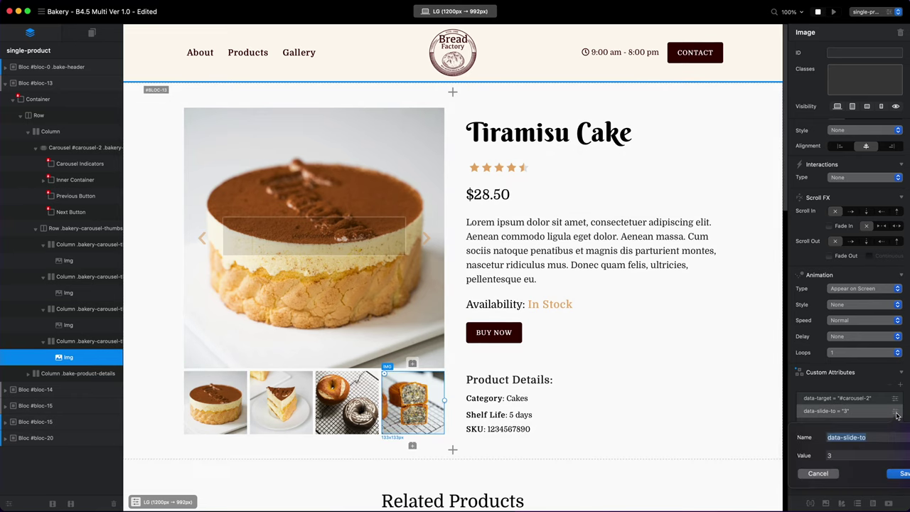
pyautogui.click(820, 473)
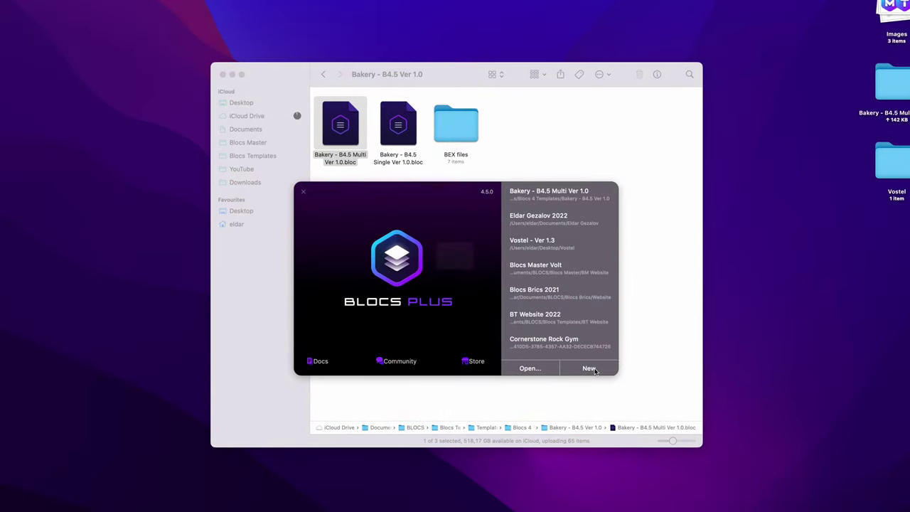
# Step: Start a new blank project and add a Structure 1 Column bloc to its page
pyautogui.click(588, 368)
pyautogui.click(455, 276)
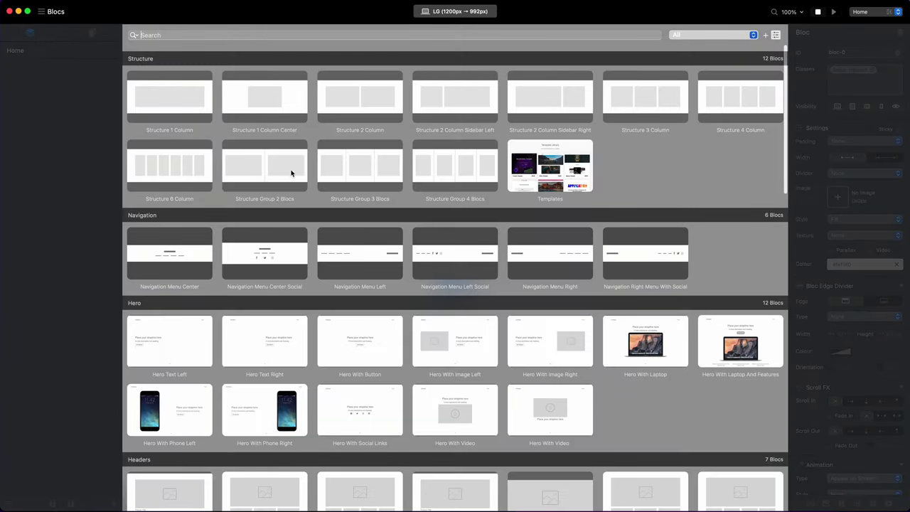
pyautogui.click(187, 83)
pyautogui.click(450, 266)
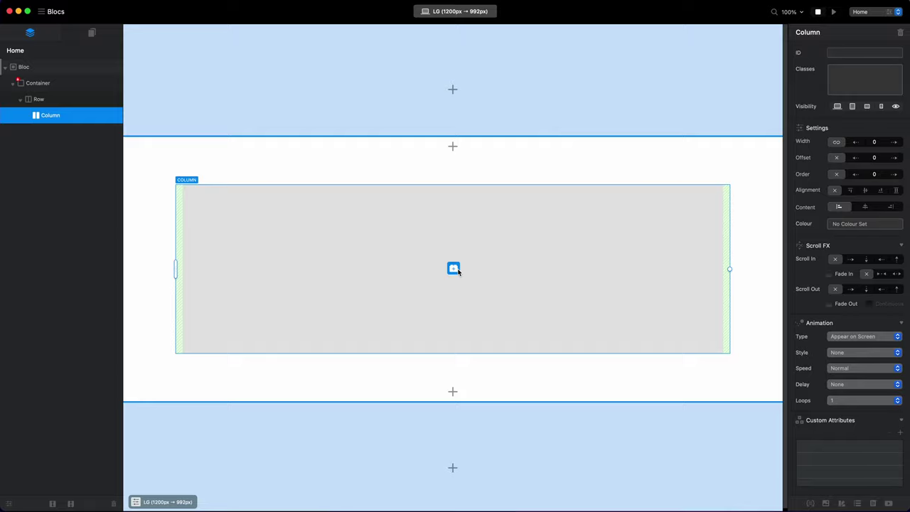
# Step: Search the bloc library for 'car' and insert a Carousel into the column
pyautogui.click(453, 268)
pyautogui.write('car')
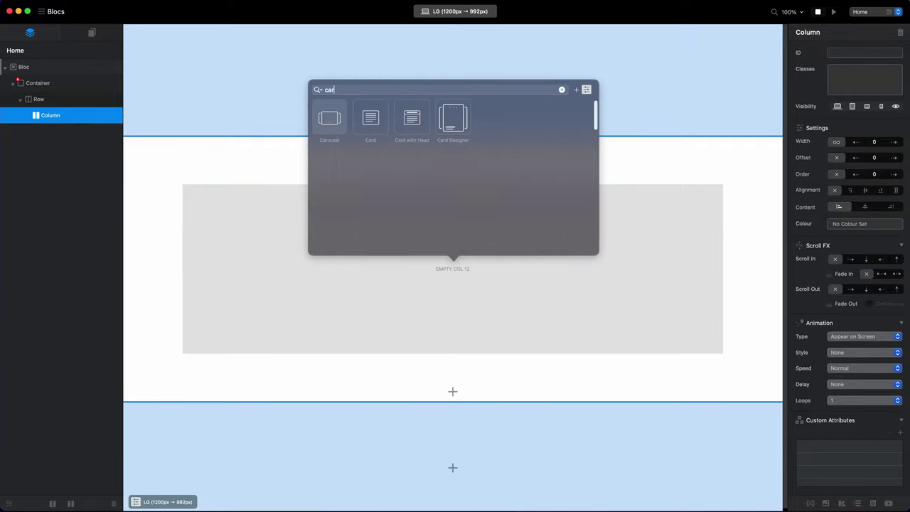
pyautogui.click(321, 118)
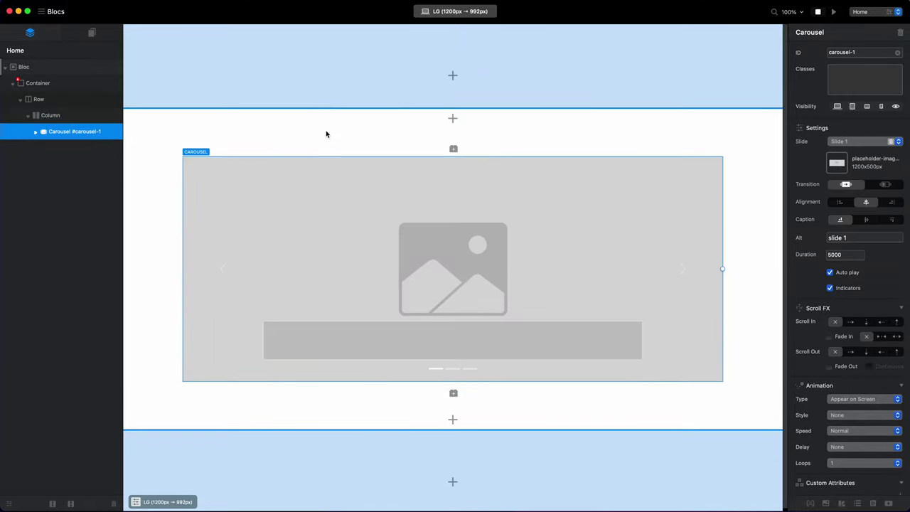
pyautogui.click(669, 243)
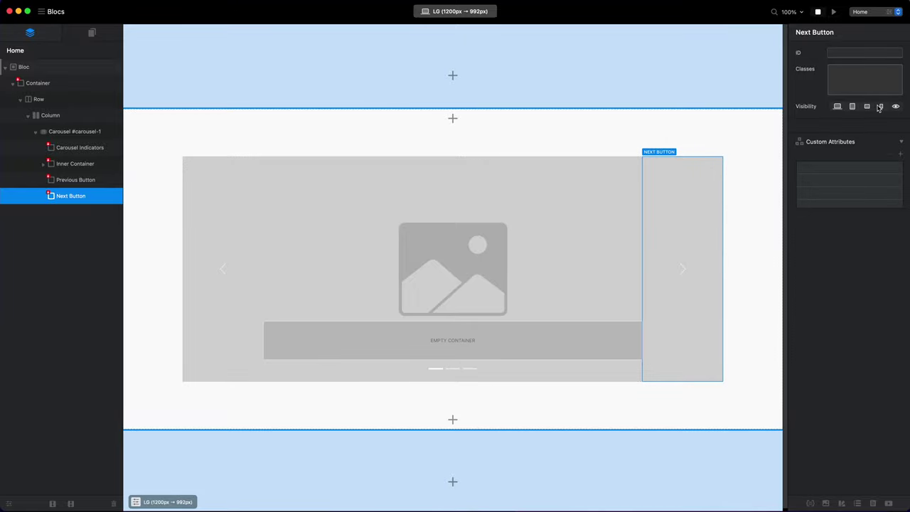
pyautogui.click(222, 230)
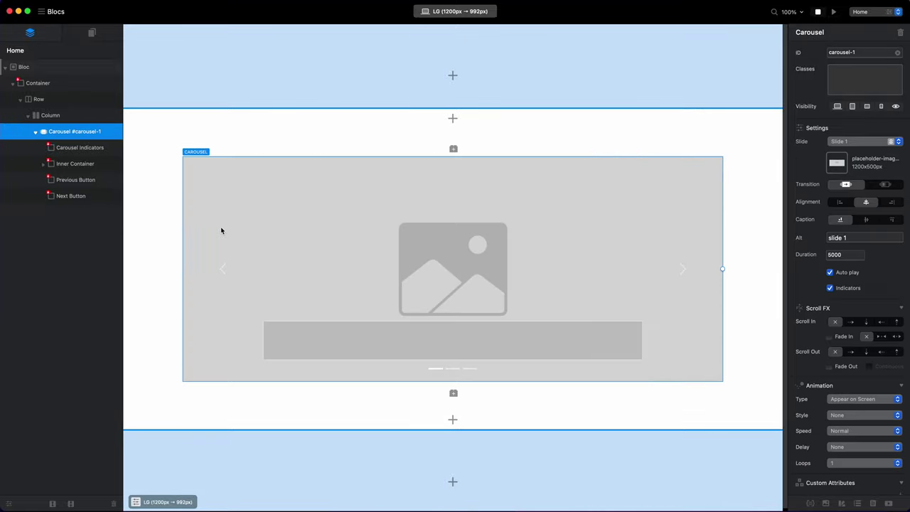
pyautogui.click(227, 258)
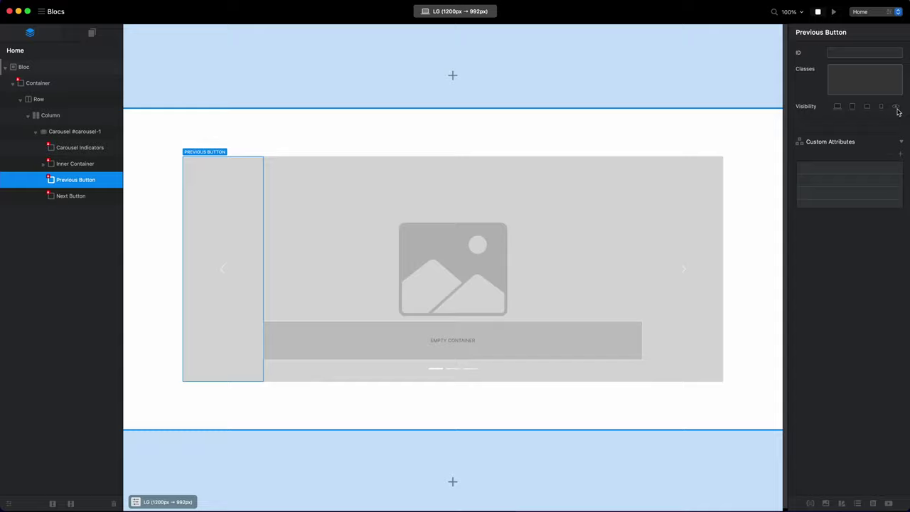
# Step: Turn off the carousel's auto play and slide indicators
pyautogui.click(470, 371)
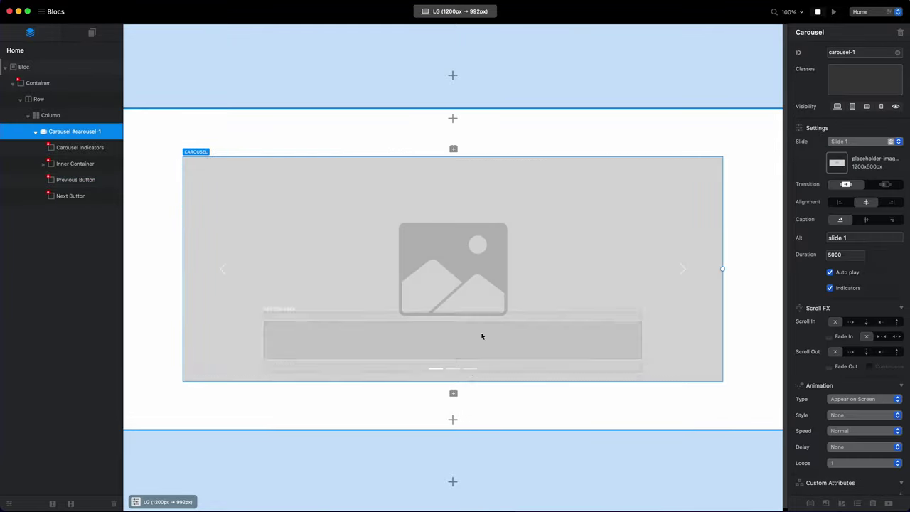
pyautogui.click(830, 273)
pyautogui.click(830, 288)
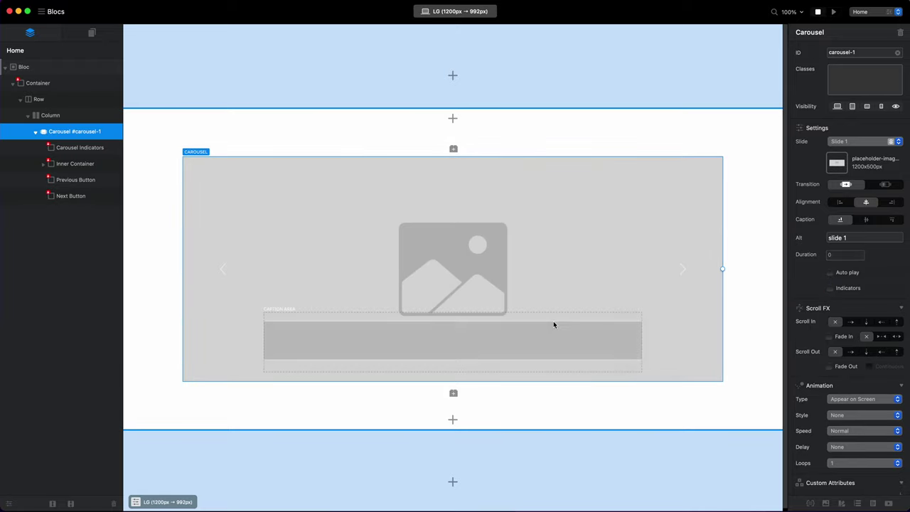
# Step: Add local bakery images to the project's assets
pyautogui.click(837, 164)
pyautogui.click(591, 116)
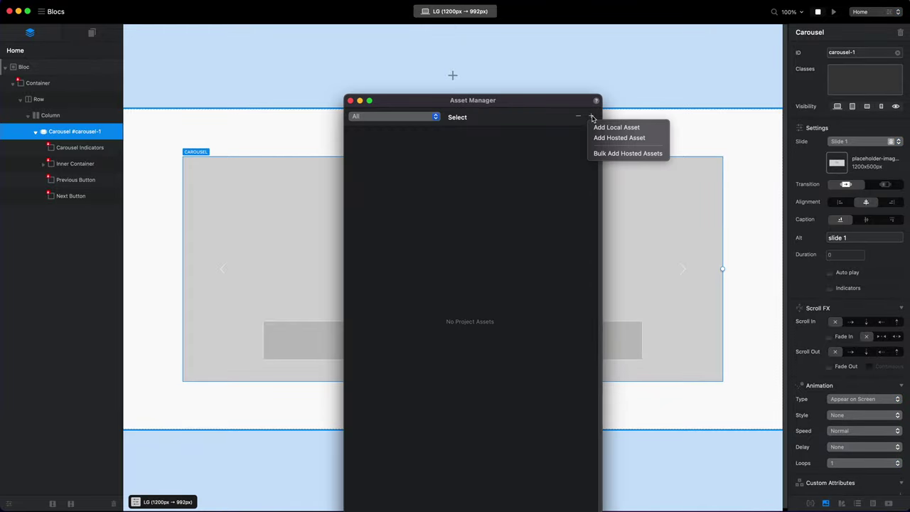
pyautogui.click(615, 126)
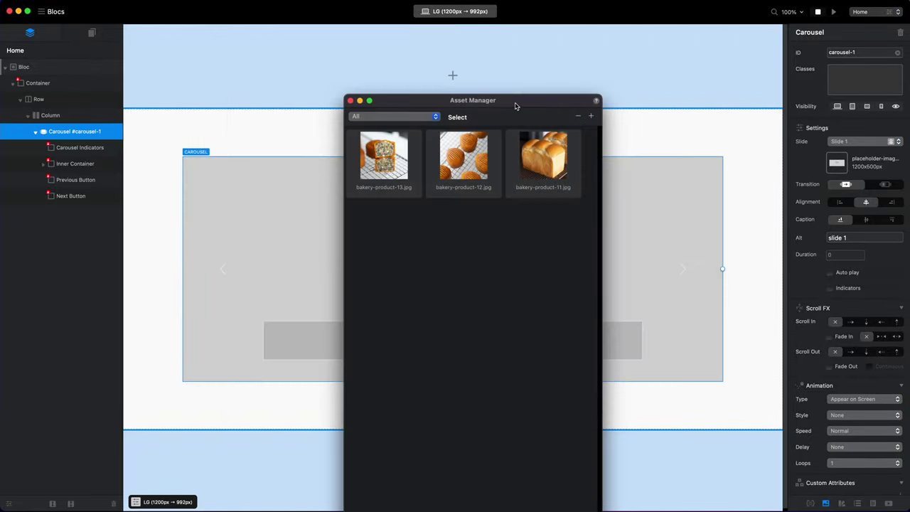
pyautogui.moveTo(515, 103); pyautogui.dragTo(597, 83)
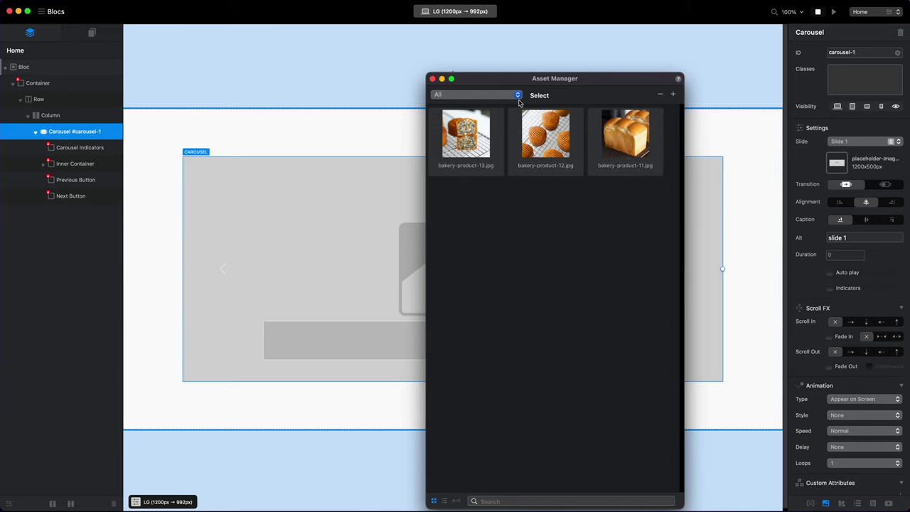
pyautogui.click(432, 78)
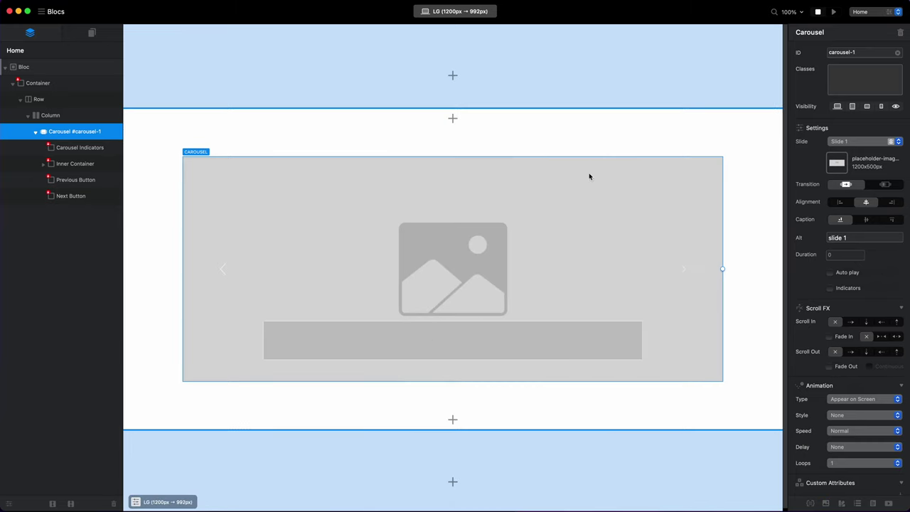
# Step: Narrow the carousel's column to width 6
pyautogui.click(728, 231)
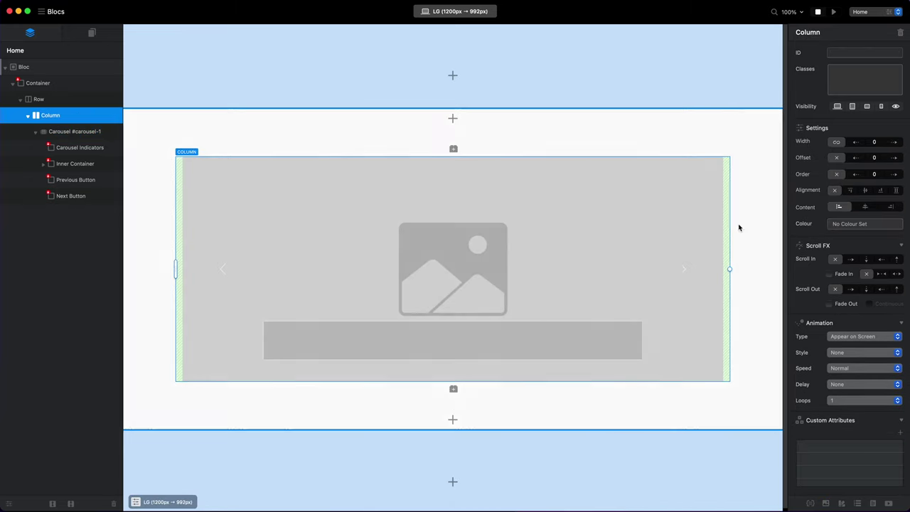
pyautogui.click(897, 142)
pyautogui.click(896, 142)
pyautogui.click(896, 142)
pyautogui.click(896, 143)
pyautogui.click(897, 142)
pyautogui.click(896, 143)
pyautogui.click(897, 142)
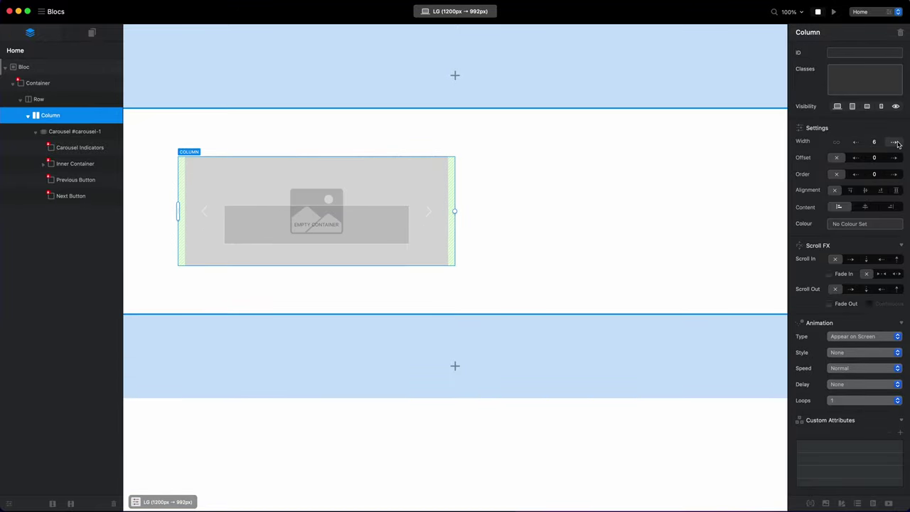
pyautogui.click(896, 142)
# Step: Set slides 1, 2 and 3 to bakery-product-13, bakery-product-12 and bakery-product-11
pyautogui.click(411, 199)
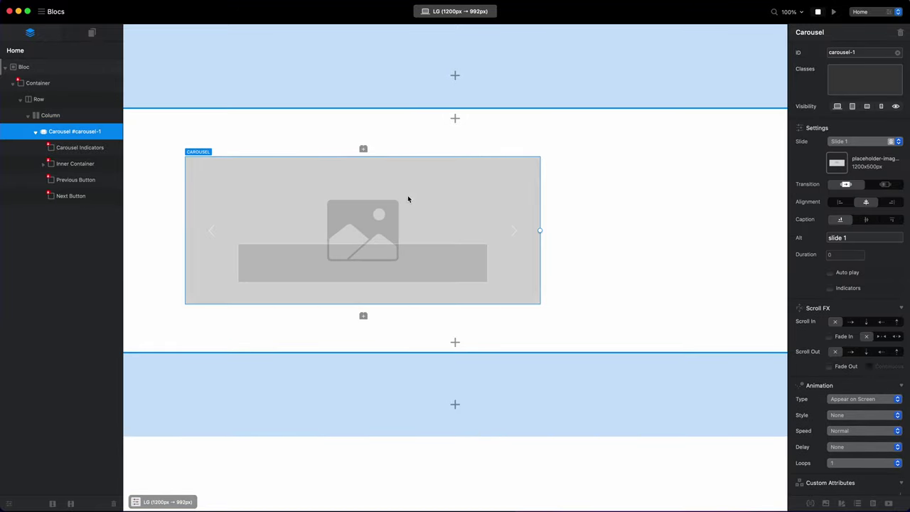
pyautogui.click(837, 162)
pyautogui.click(486, 142)
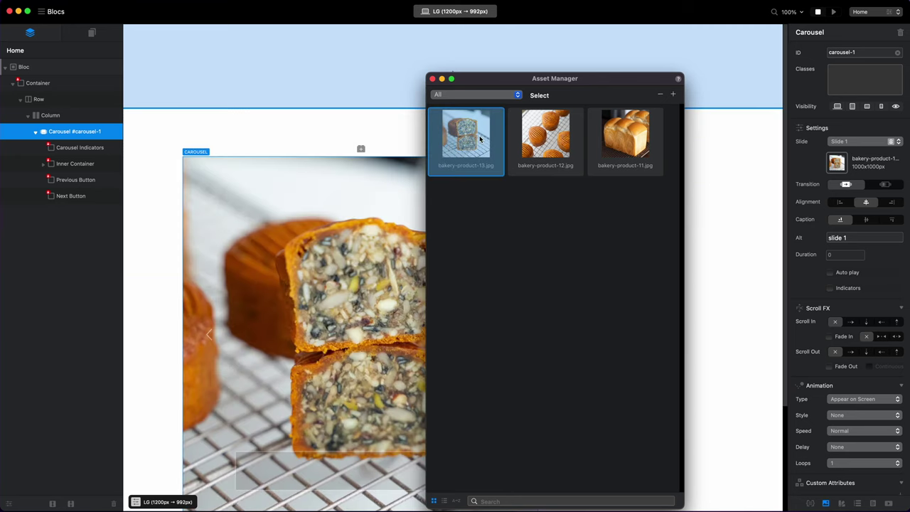
pyautogui.click(860, 142)
pyautogui.click(840, 151)
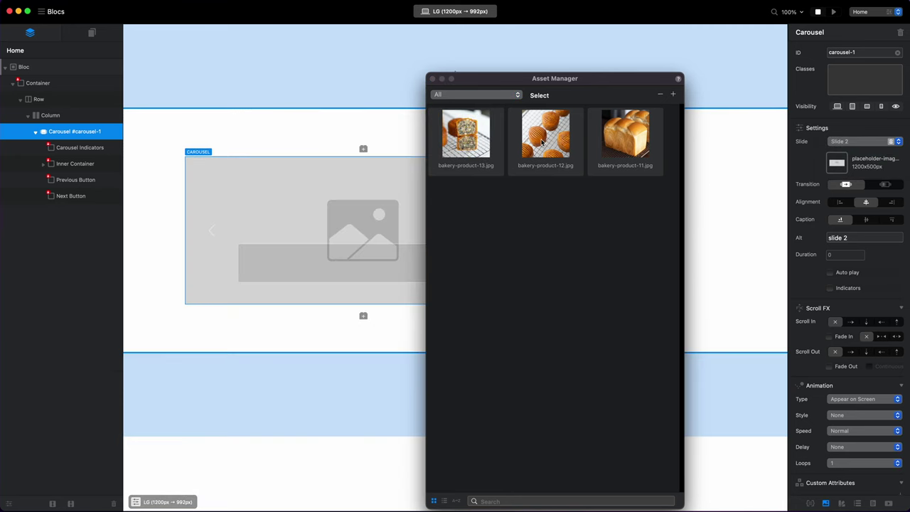
pyautogui.click(545, 133)
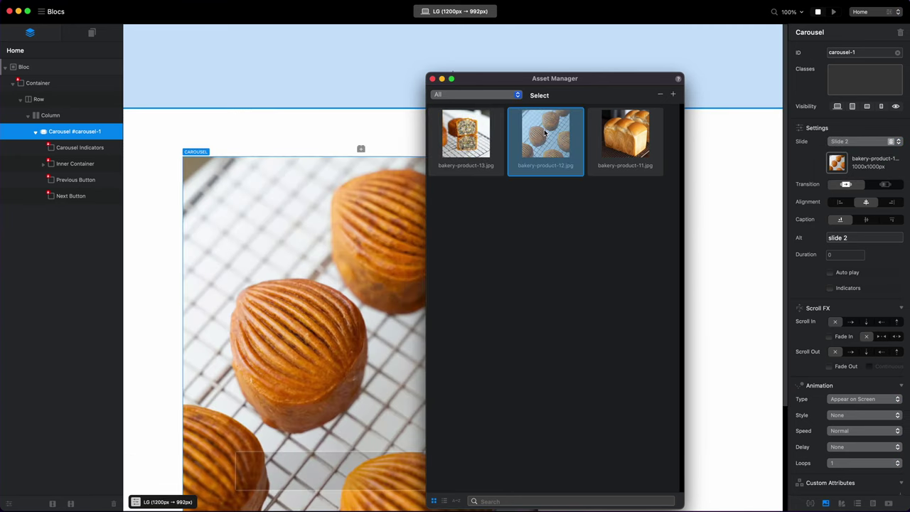
pyautogui.click(860, 142)
pyautogui.click(857, 151)
pyautogui.click(624, 135)
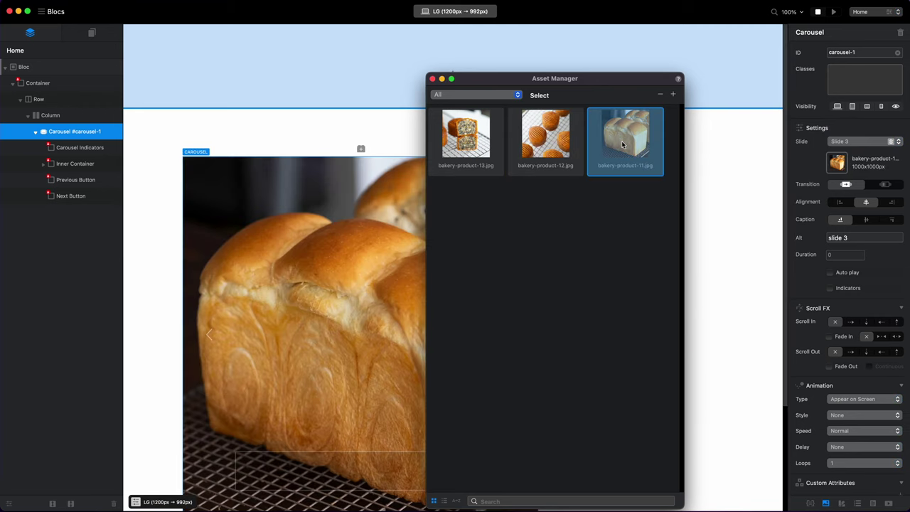
pyautogui.click(434, 78)
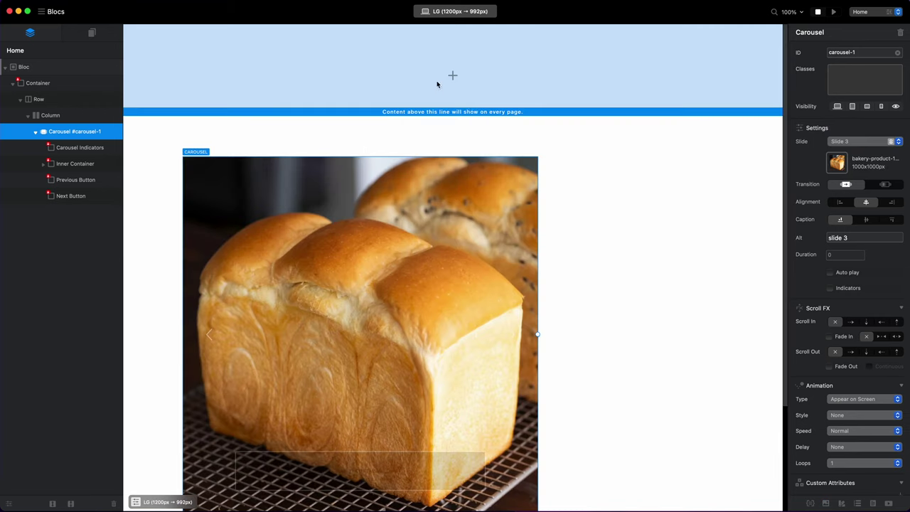
# Step: Narrow the carousel column further toward width 5
pyautogui.click(545, 244)
pyautogui.click(855, 142)
pyautogui.click(855, 142)
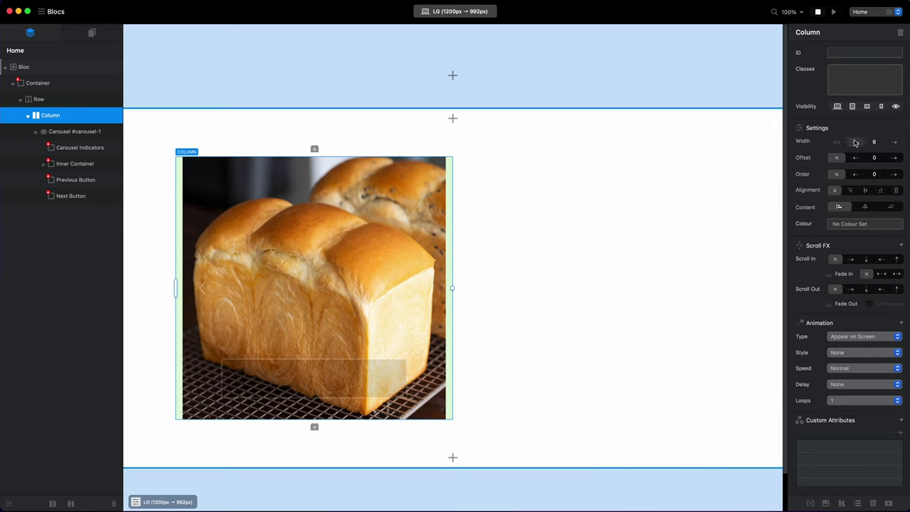
# Step: Set the carousel column to width 5 and delete the carousel from the copied second column
pyautogui.click(855, 142)
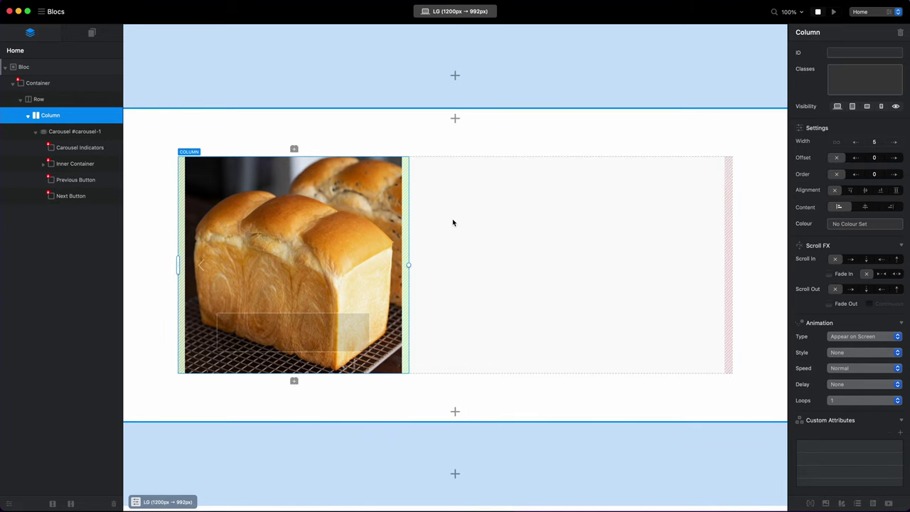
pyautogui.click(469, 226)
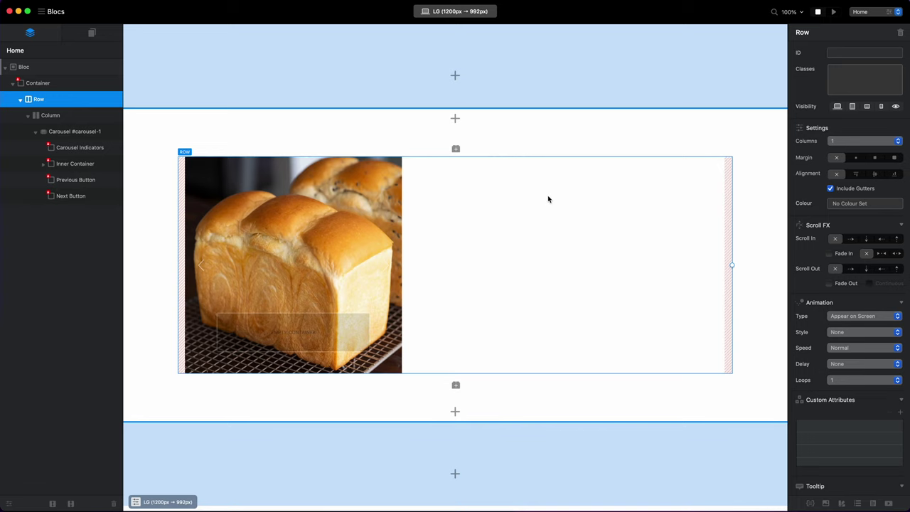
pyautogui.click(407, 303)
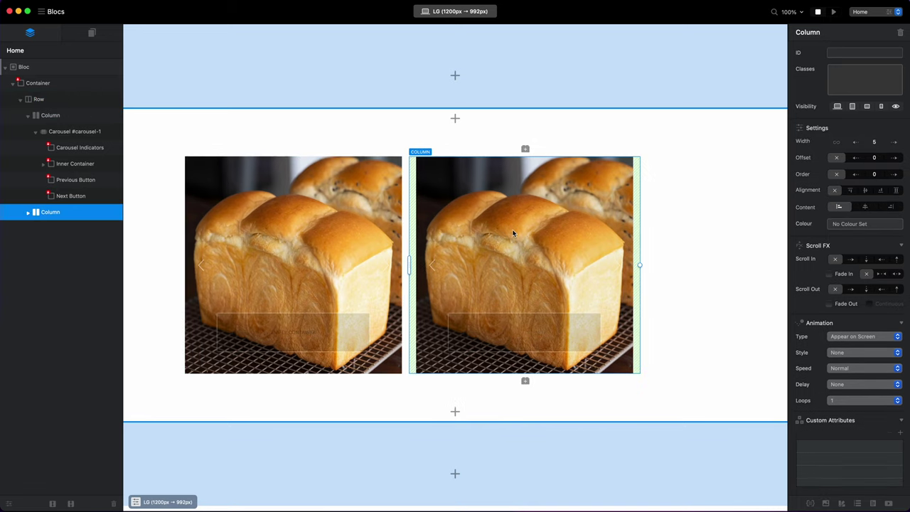
pyautogui.click(515, 228)
pyautogui.press('Delete')
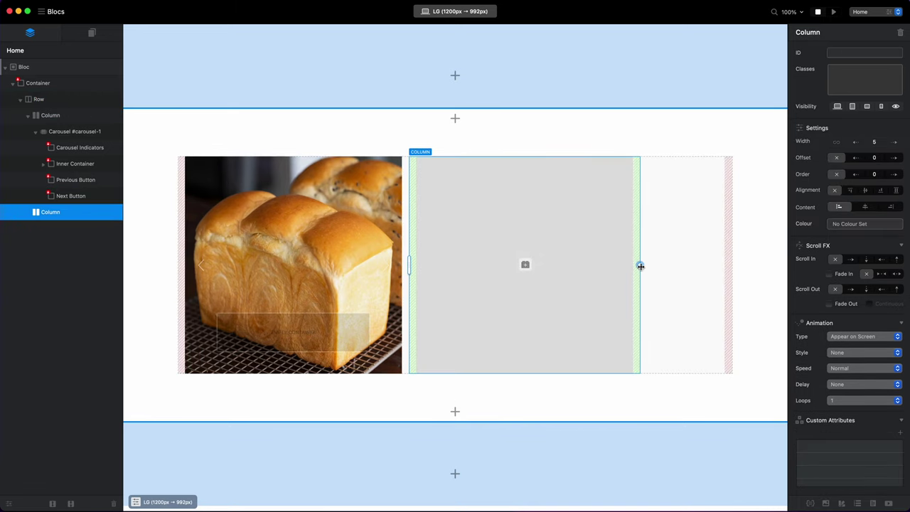
# Step: Move the empty column left of the carousel, shrink it to width 2, and widen the carousel column to 6
pyautogui.moveTo(640, 265); pyautogui.dragTo(752, 261)
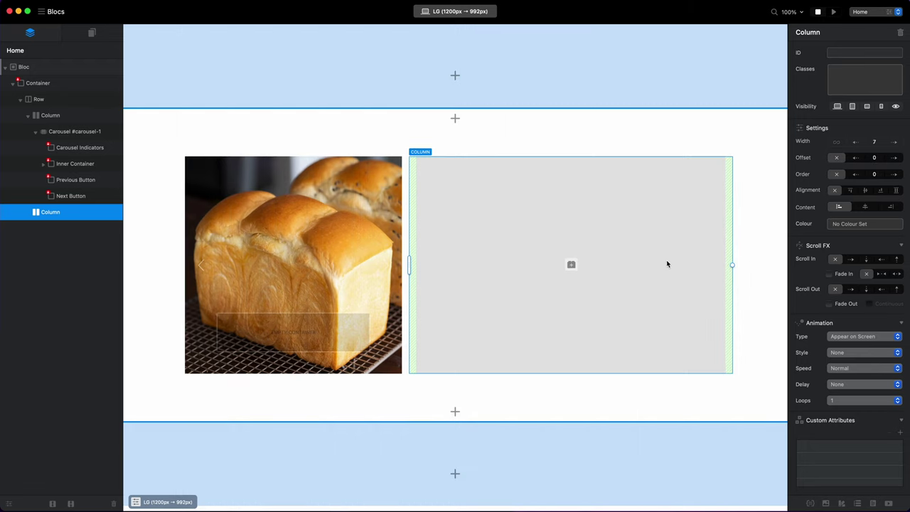
pyautogui.press('super+Left')
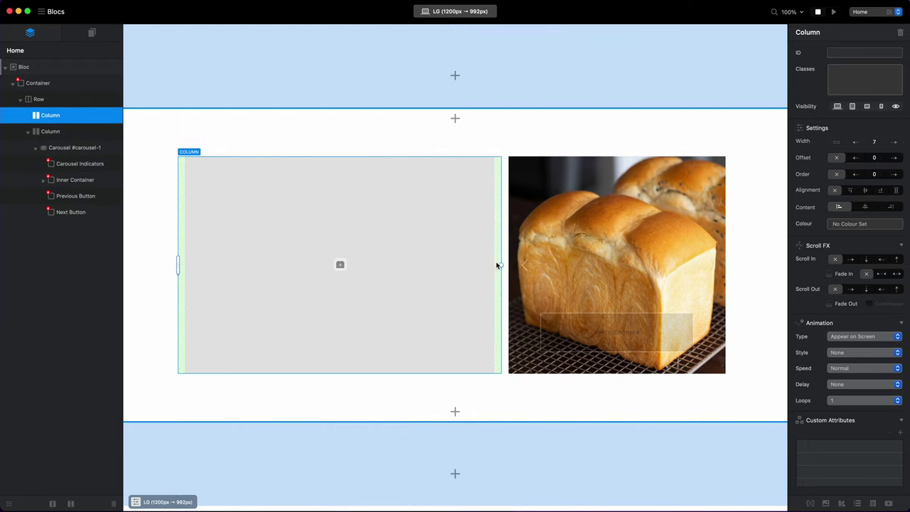
pyautogui.moveTo(497, 266); pyautogui.dragTo(282, 250)
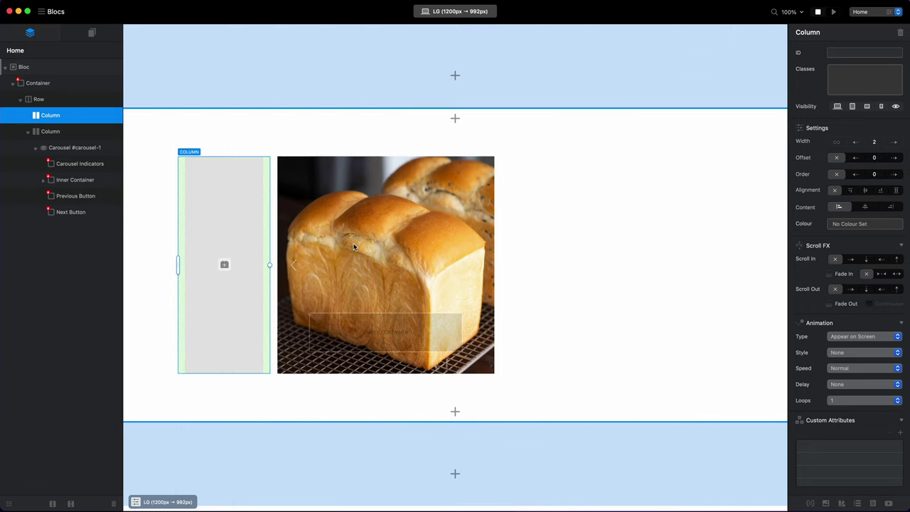
pyautogui.click(497, 255)
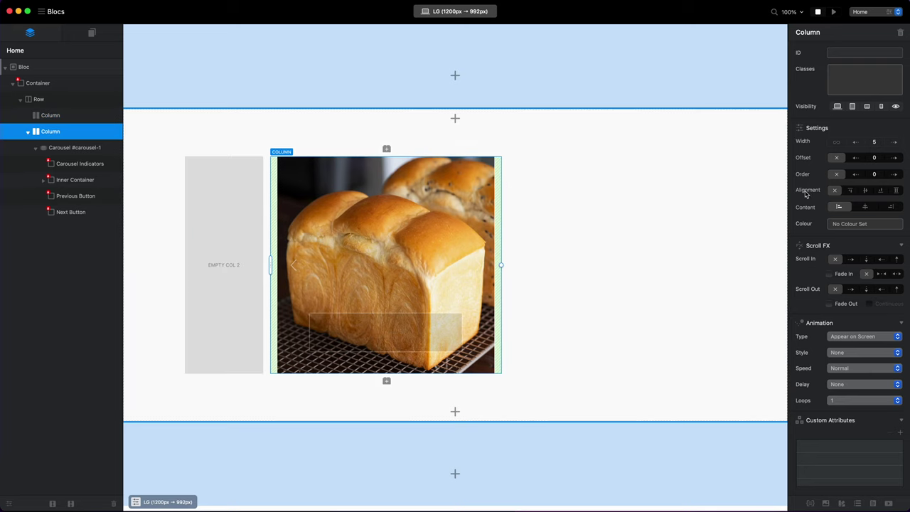
pyautogui.click(897, 143)
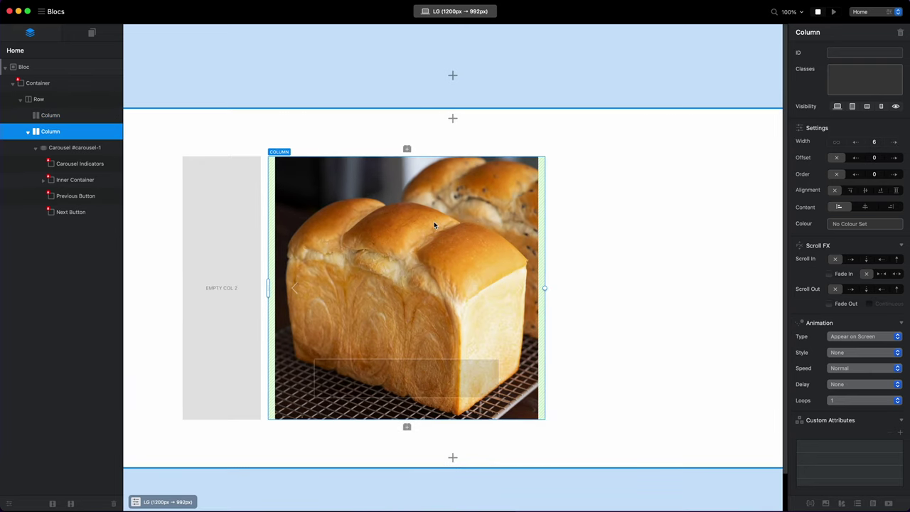
# Step: Place an Image block, found by searching 'image', in the left column and duplicate it into three placeholders
pyautogui.click(219, 234)
pyautogui.click(221, 287)
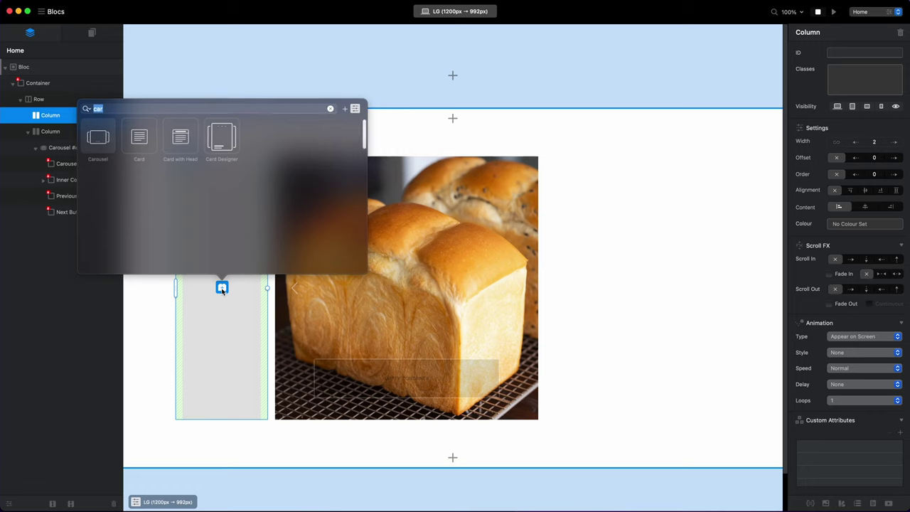
pyautogui.write('image')
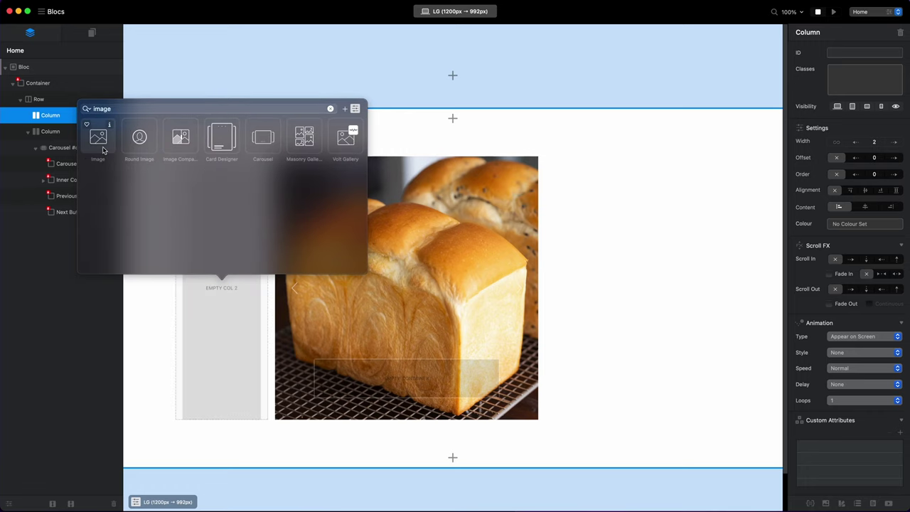
pyautogui.moveTo(105, 150); pyautogui.dragTo(217, 189)
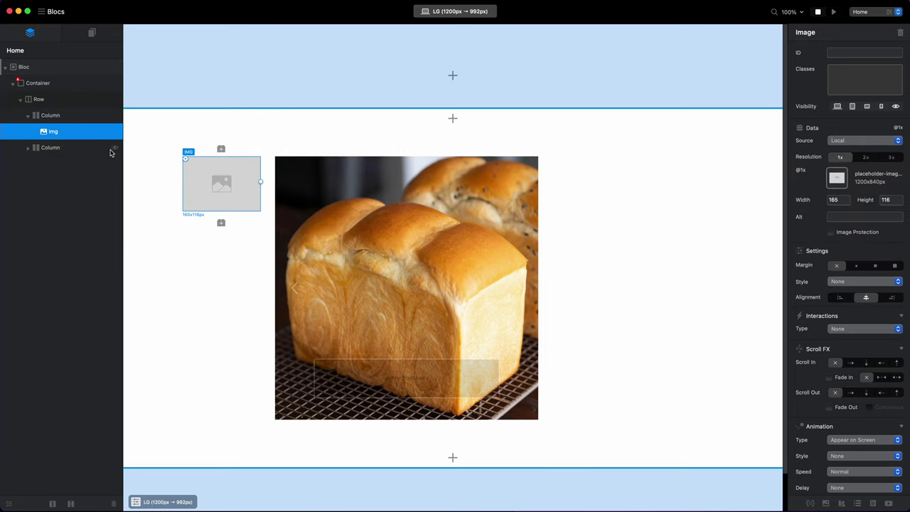
pyautogui.press('super+d')
pyautogui.press('super+d')
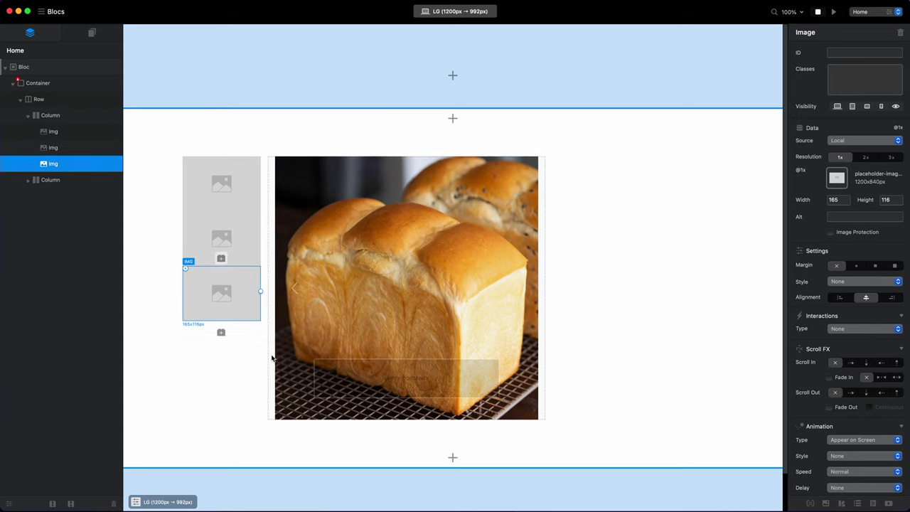
# Step: Add a bottom margin to each of the three image placeholders
pyautogui.click(234, 203)
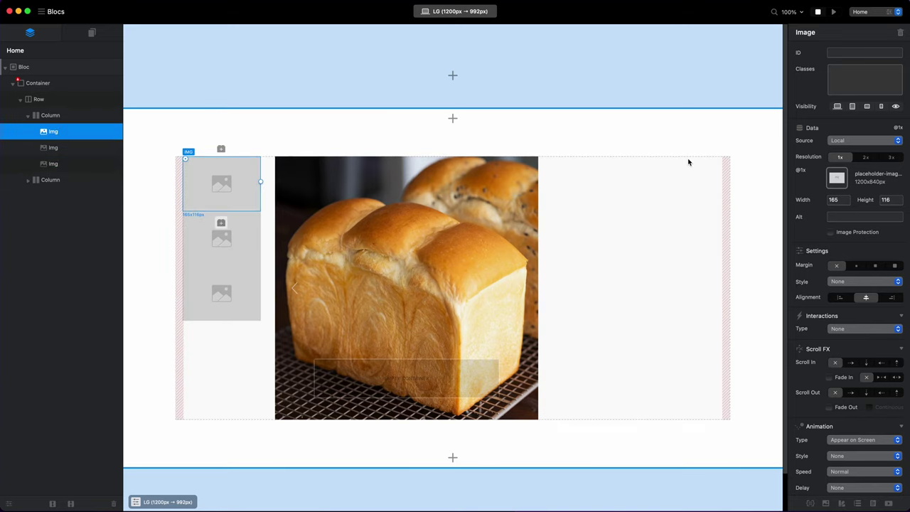
pyautogui.click(855, 265)
pyautogui.click(249, 249)
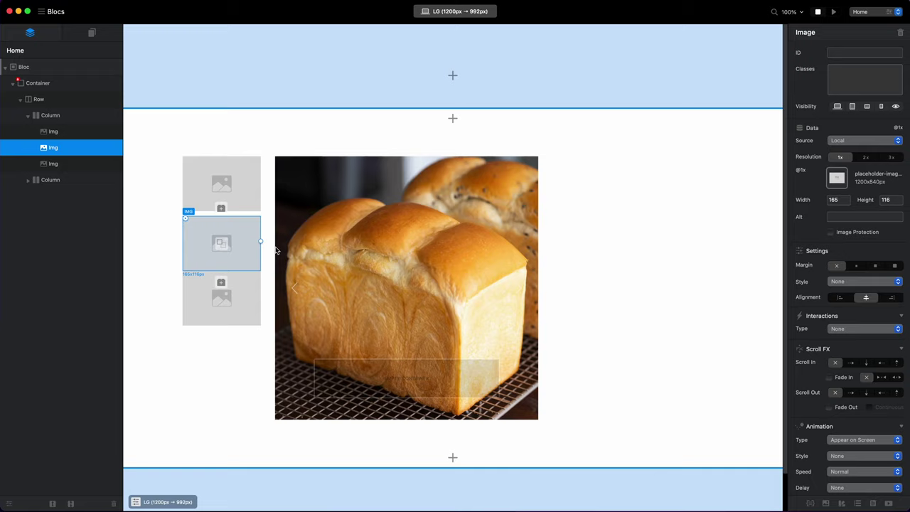
pyautogui.click(855, 265)
pyautogui.click(246, 319)
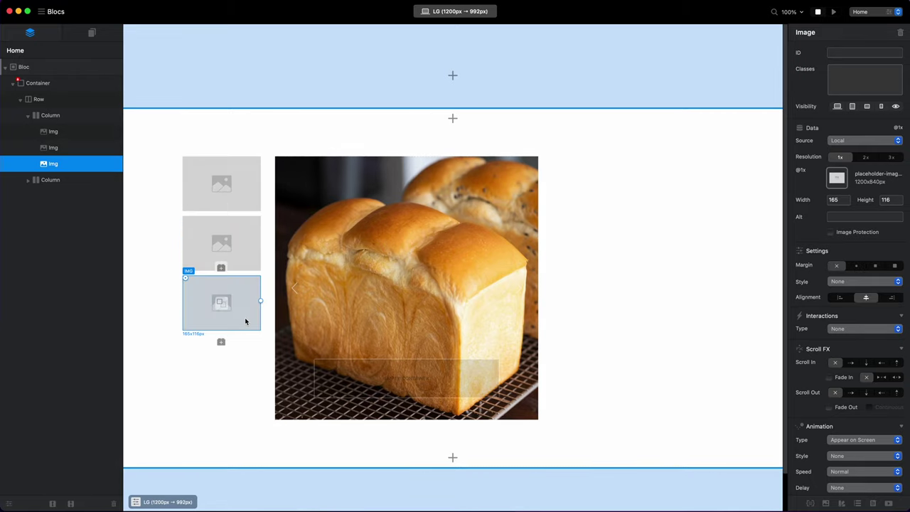
pyautogui.click(855, 266)
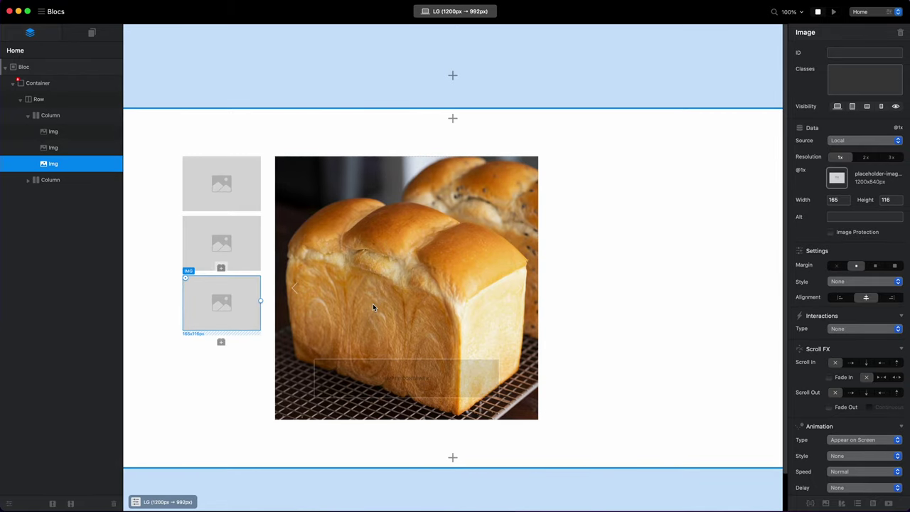
# Step: Show Slide 1, the mooncake, in the carousel
pyautogui.click(243, 188)
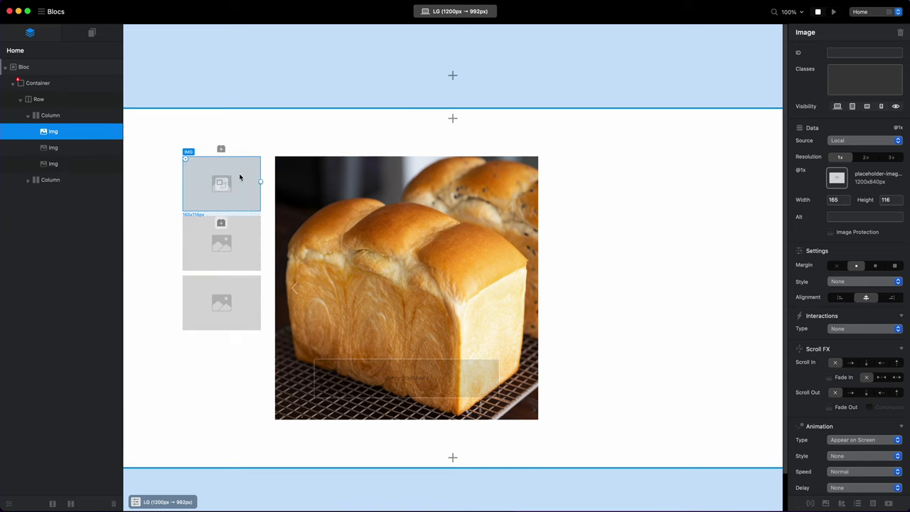
pyautogui.click(432, 220)
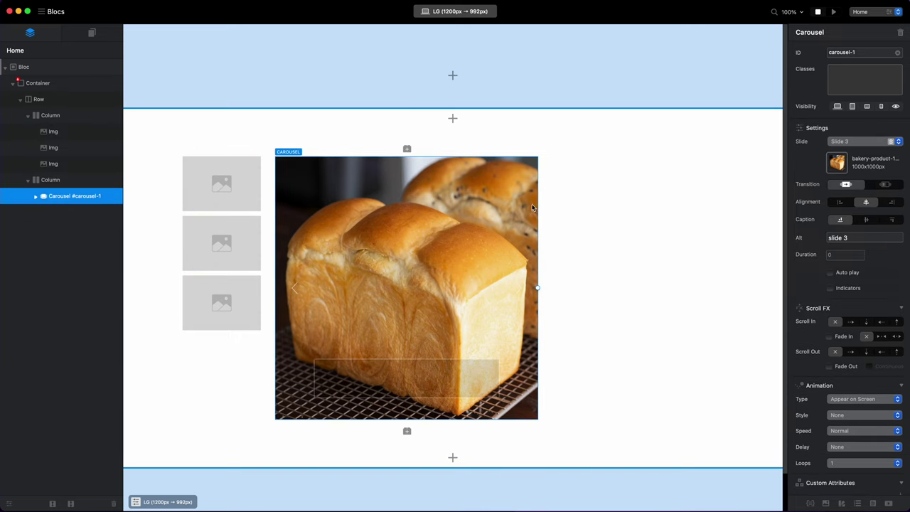
pyautogui.click(853, 141)
pyautogui.click(844, 121)
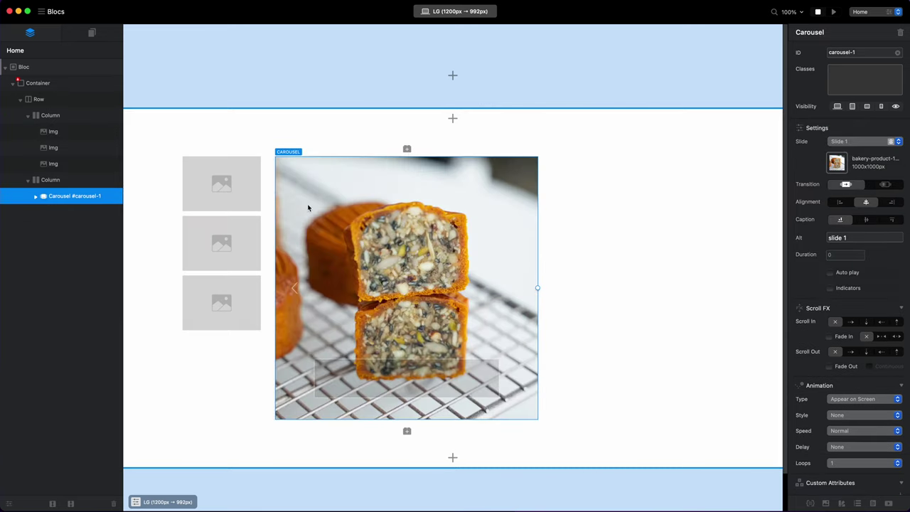
# Step: Assign bakery-product-13, 12 and 11 to the three thumbnail images
pyautogui.click(234, 179)
pyautogui.doubleClick(234, 180)
pyautogui.click(465, 142)
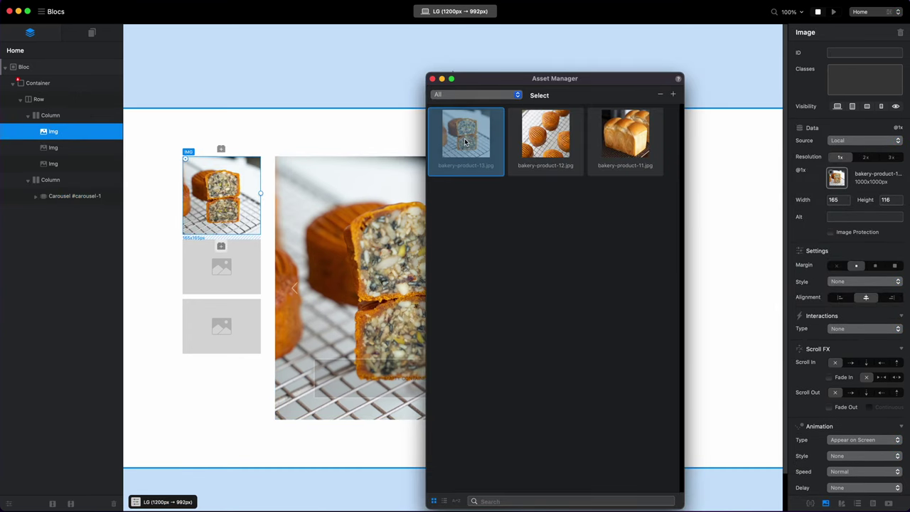
pyautogui.click(242, 269)
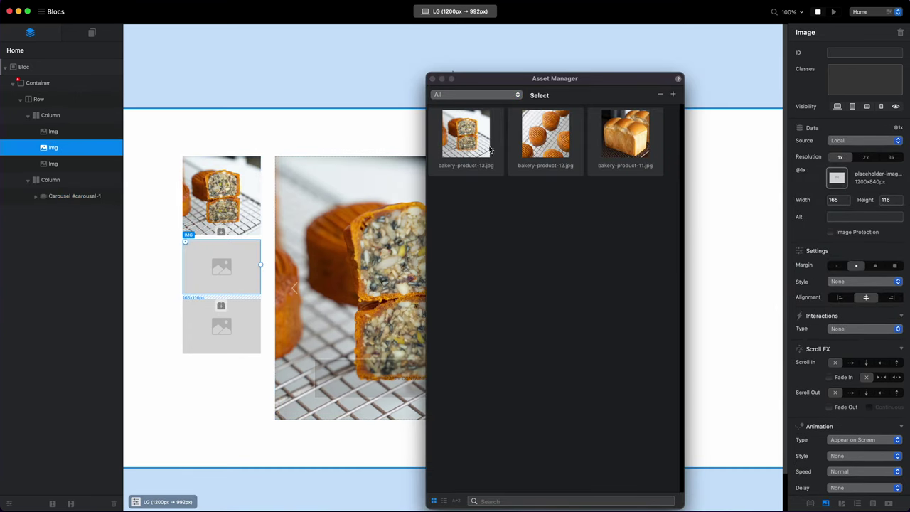
pyautogui.click(559, 132)
pyautogui.click(238, 354)
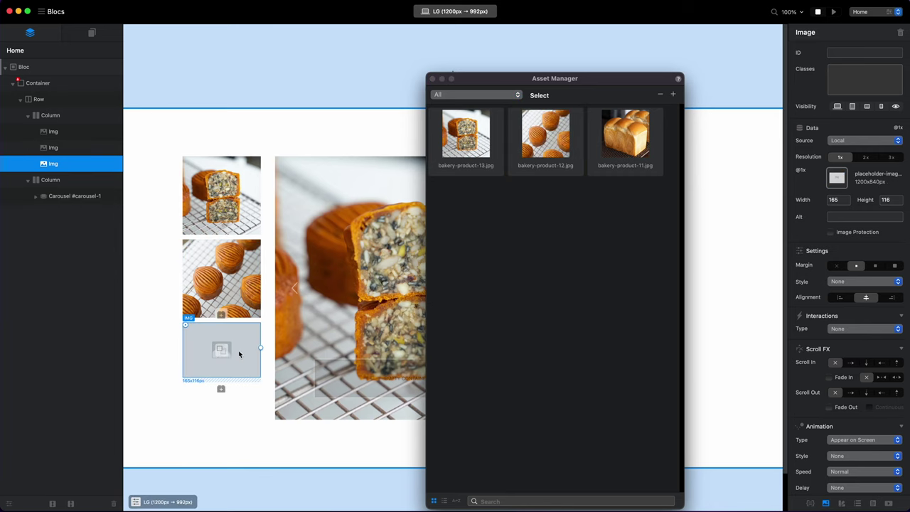
pyautogui.click(624, 135)
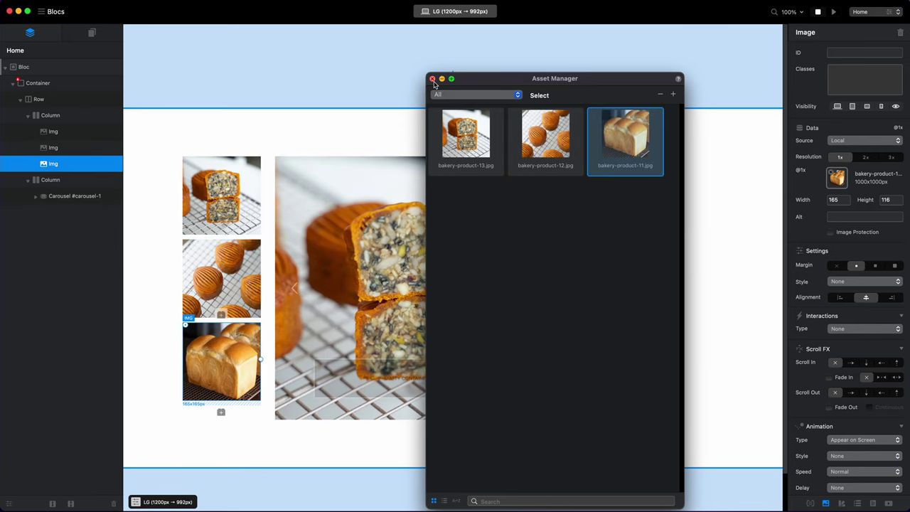
pyautogui.click(432, 79)
pyautogui.click(595, 146)
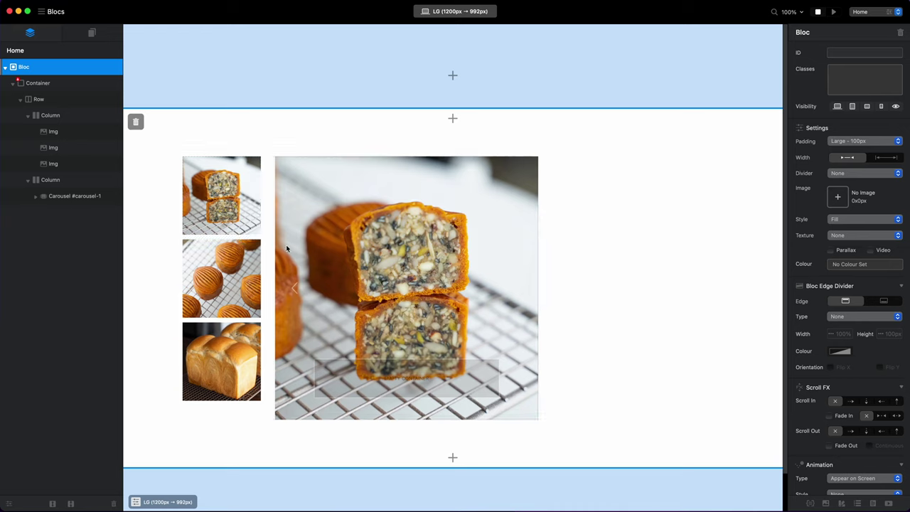
# Step: Change the carousel's ID to eldar
pyautogui.click(434, 225)
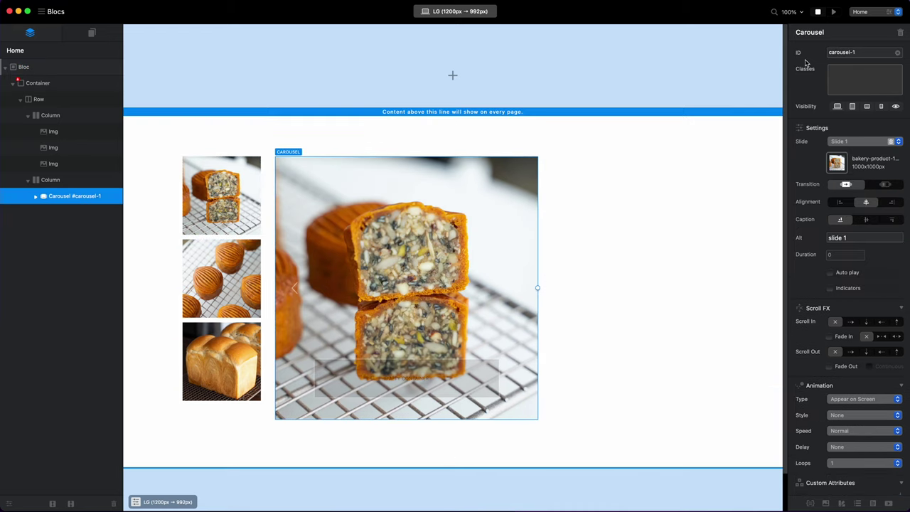
pyautogui.click(862, 51)
pyautogui.write('eldar')
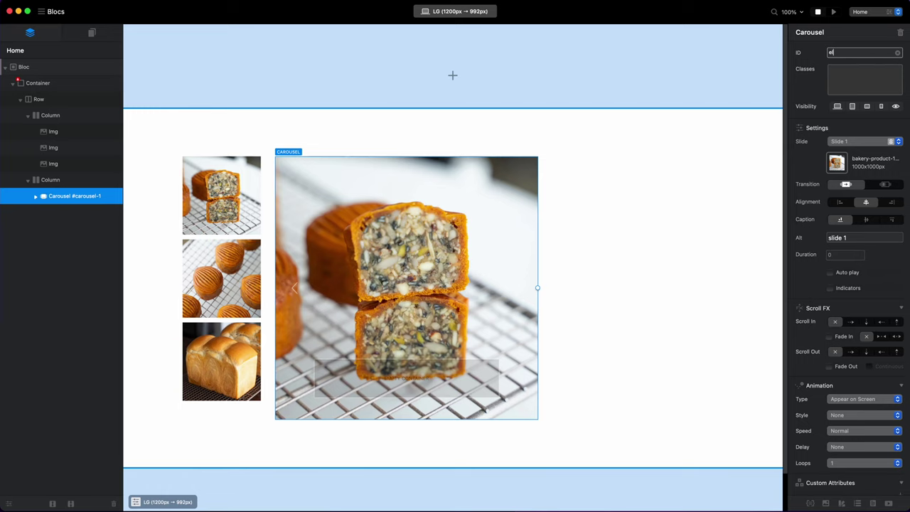
pyautogui.press('Return')
# Step: Add a custom attribute data-target = #eldar to the first thumbnail image
pyautogui.click(233, 188)
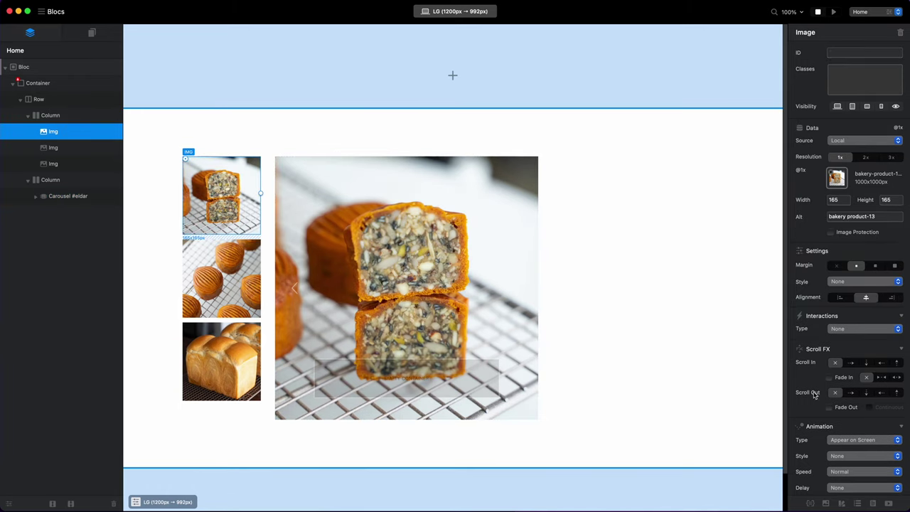
pyautogui.scroll(-5, 870, 394)
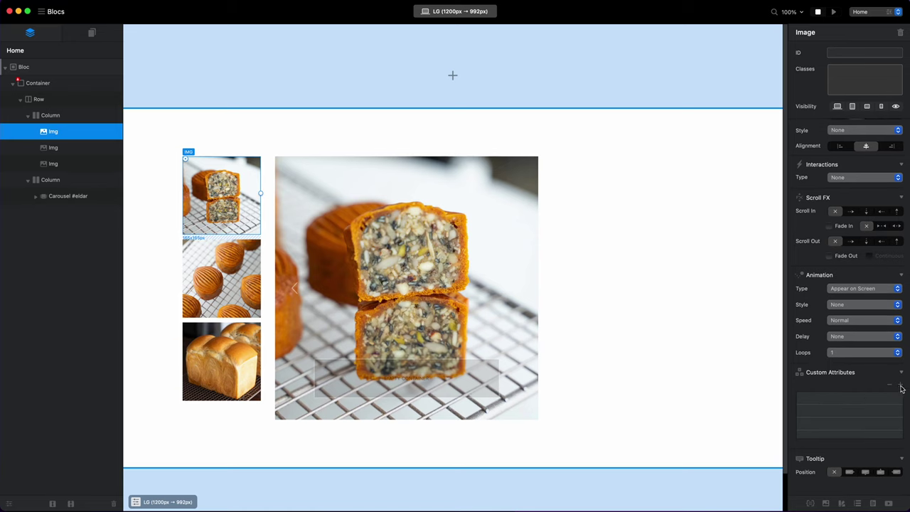
pyautogui.click(900, 386)
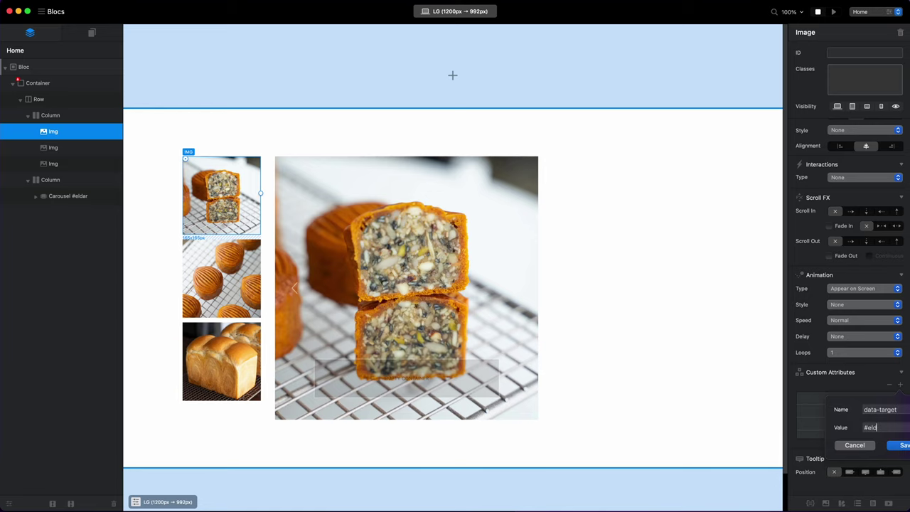
pyautogui.press('Return')
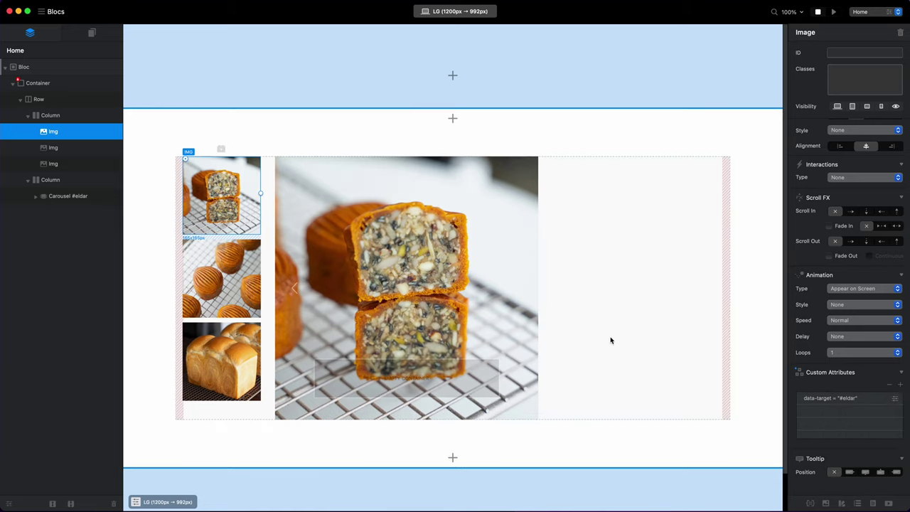
pyautogui.click(894, 398)
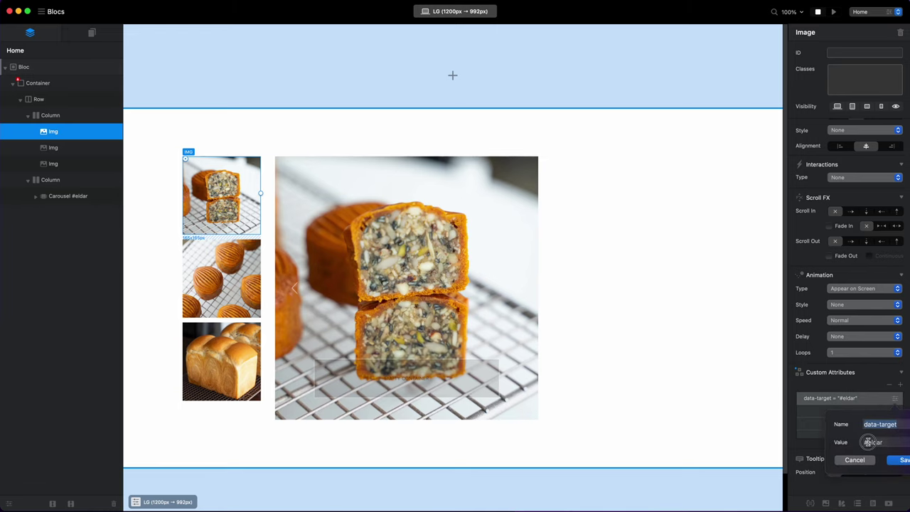
pyautogui.click(862, 442)
pyautogui.click(899, 460)
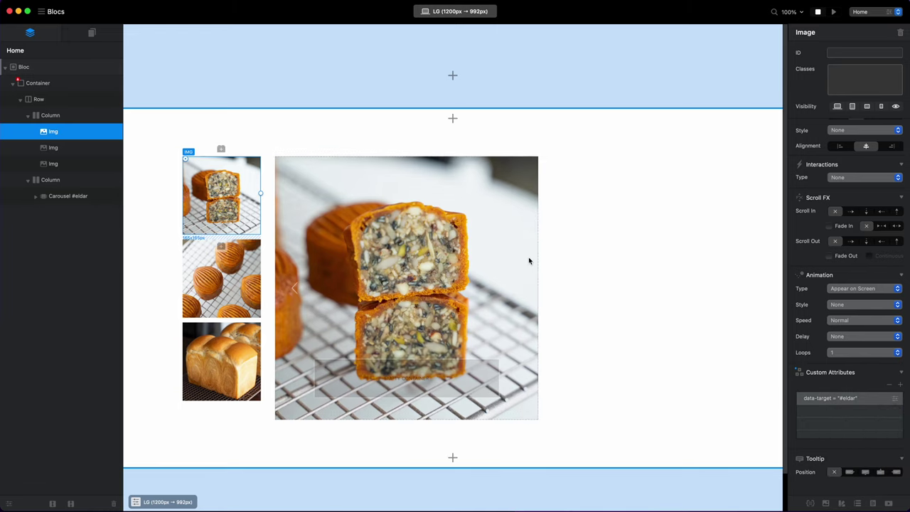
pyautogui.click(226, 278)
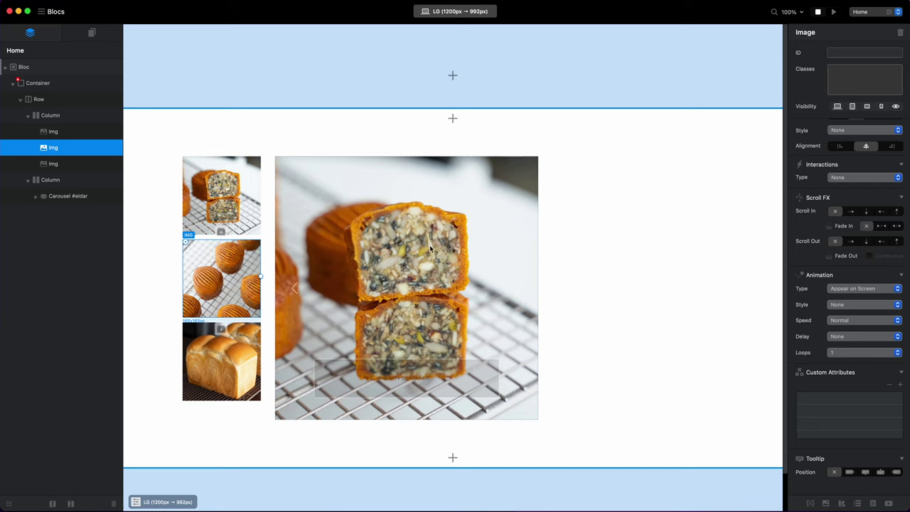
pyautogui.click(248, 209)
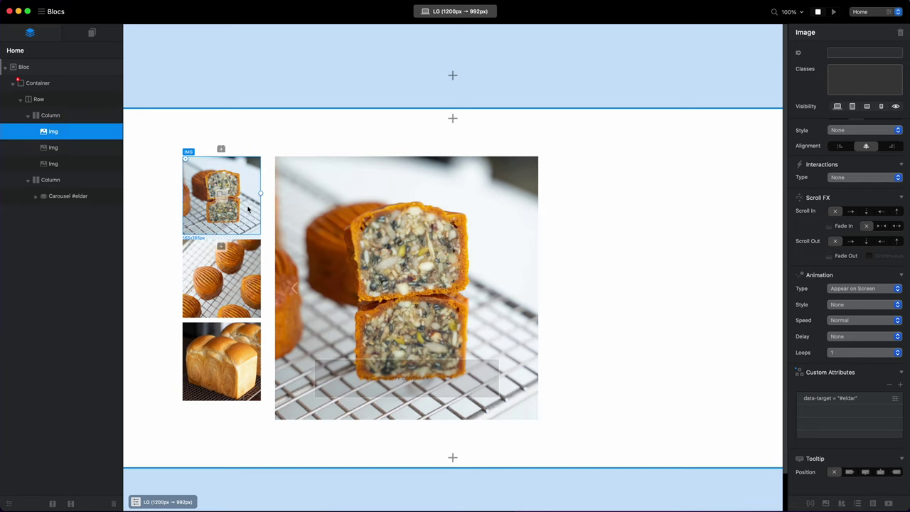
# Step: Add a data-slide-to attribute to the first thumbnail image
pyautogui.click(900, 383)
pyautogui.write('data-slide-to')
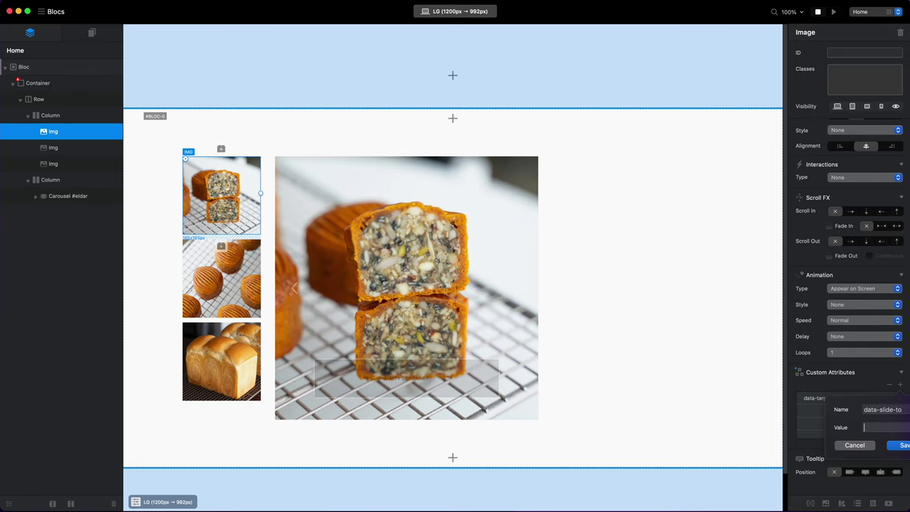
pyautogui.press('Return')
# Step: Give the second thumbnail data-target #eldar and a data-slide-to attribute
pyautogui.click(221, 278)
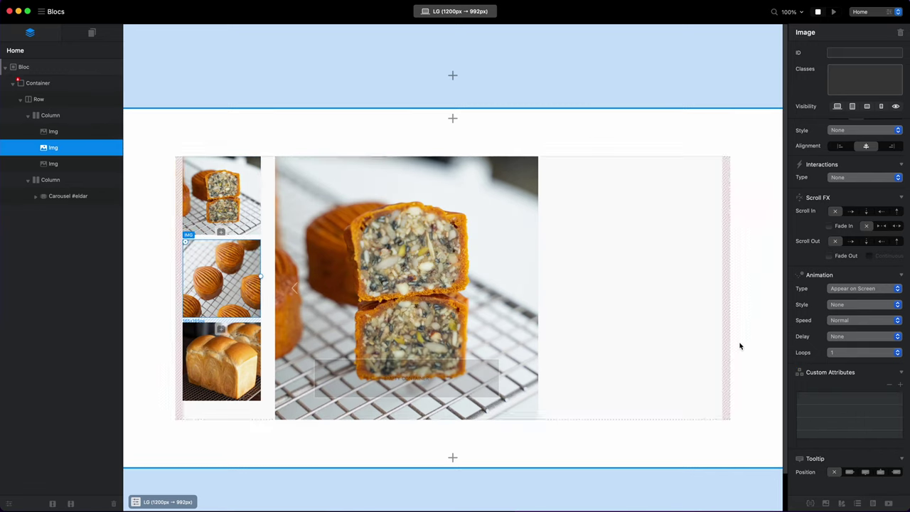
pyautogui.click(900, 384)
pyautogui.write('data-target')
pyautogui.press('Tab')
pyautogui.write('#eldar')
pyautogui.press('Return')
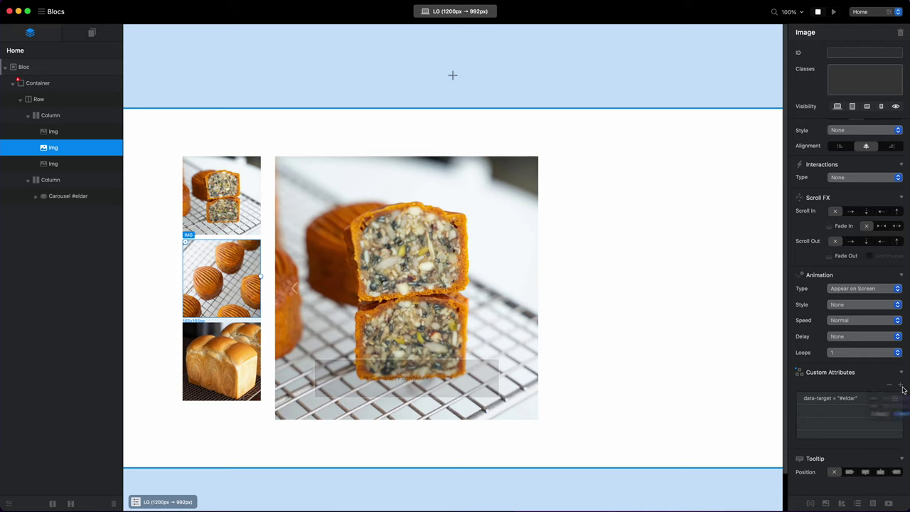
pyautogui.click(899, 384)
pyautogui.write('data-slide-to')
pyautogui.press('Return')
# Step: Give the third thumbnail data-target #eldar and data-slide-to 2
pyautogui.click(221, 361)
pyautogui.click(900, 384)
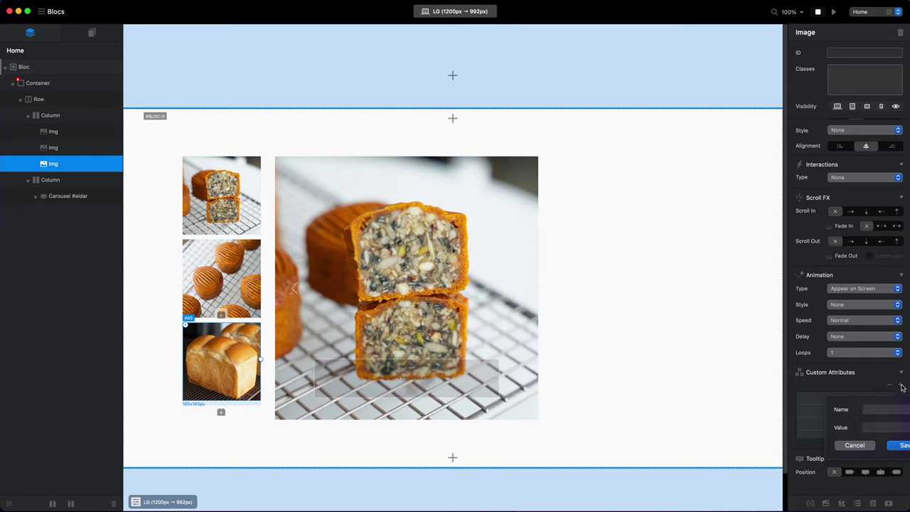
pyautogui.write('data-target')
pyautogui.press('Tab')
pyautogui.write('#eldar')
pyautogui.press('Return')
pyautogui.click(900, 384)
pyautogui.write('data-slide-to')
pyautogui.press('Tab')
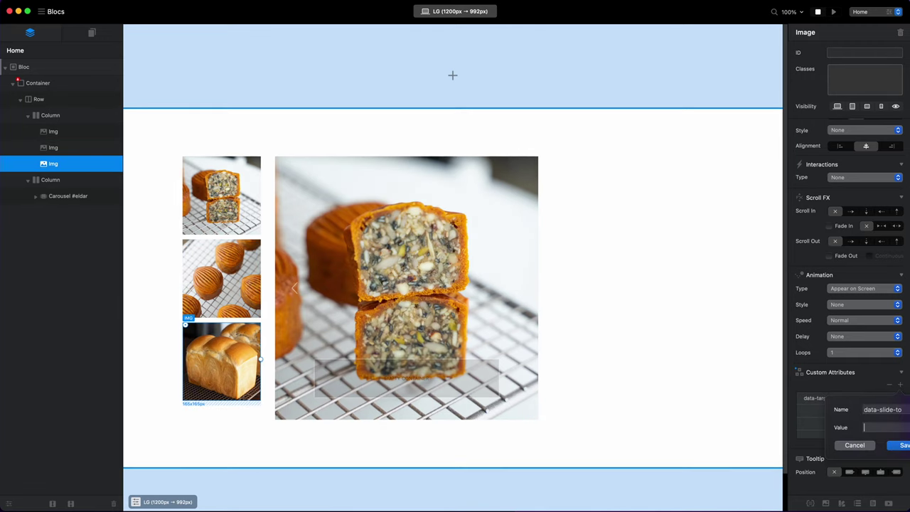
pyautogui.write('2')
pyautogui.press('Return')
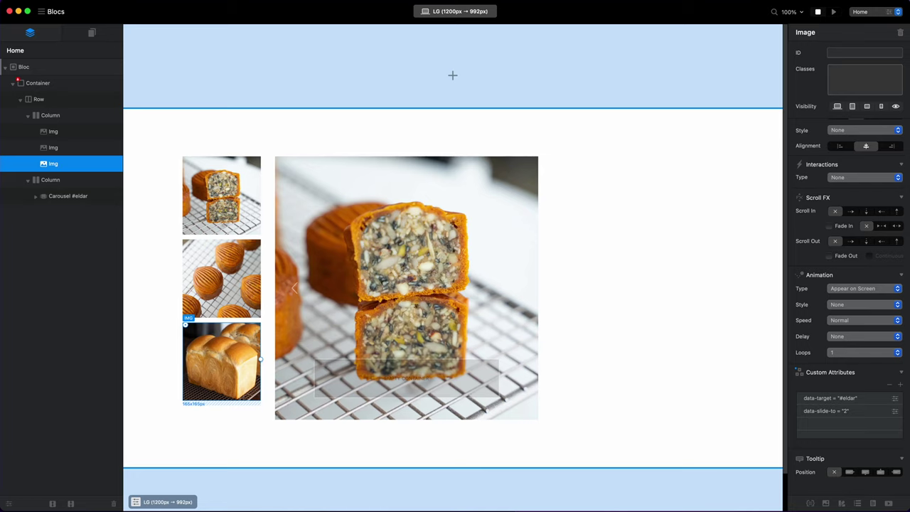
# Step: Preview the page and click thumbnails to cycle the carousel through mooncake, scored buns and bread loaf
pyautogui.click(835, 12)
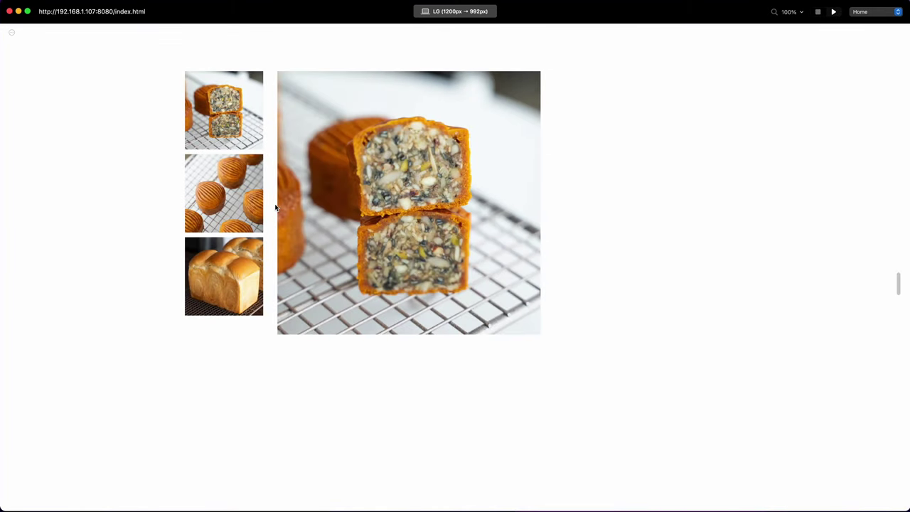
pyautogui.click(232, 196)
pyautogui.click(232, 261)
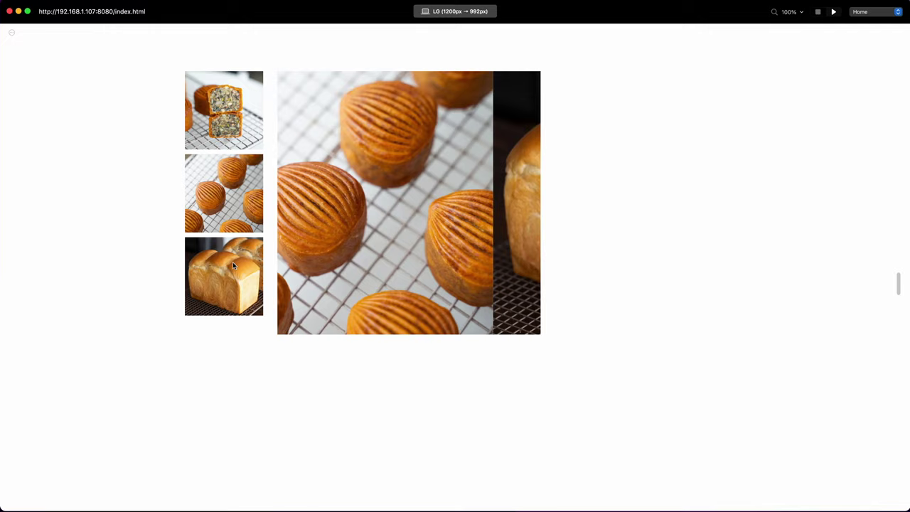
pyautogui.click(241, 124)
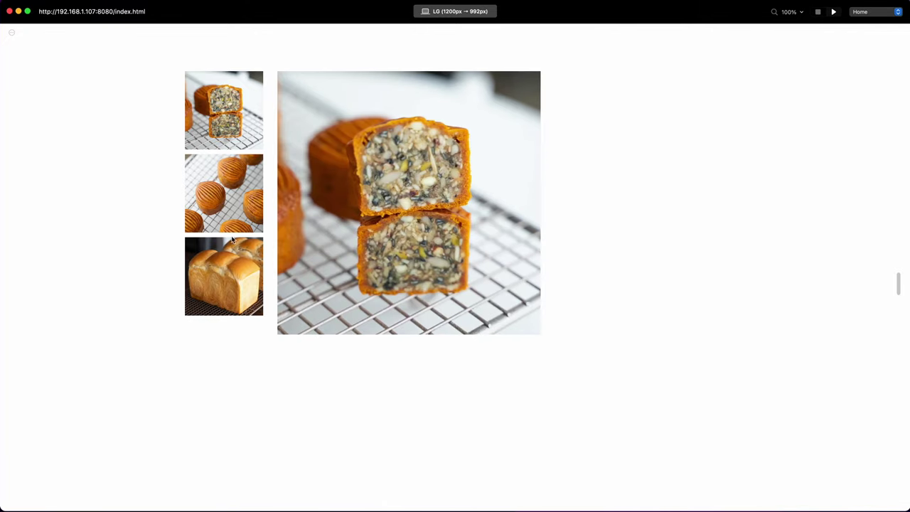
pyautogui.click(231, 267)
pyautogui.click(241, 191)
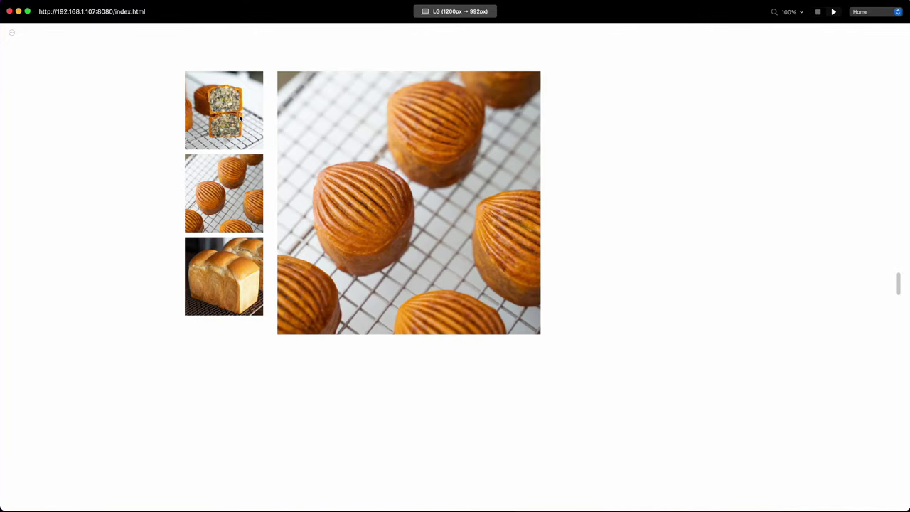
pyautogui.click(241, 120)
pyautogui.click(231, 257)
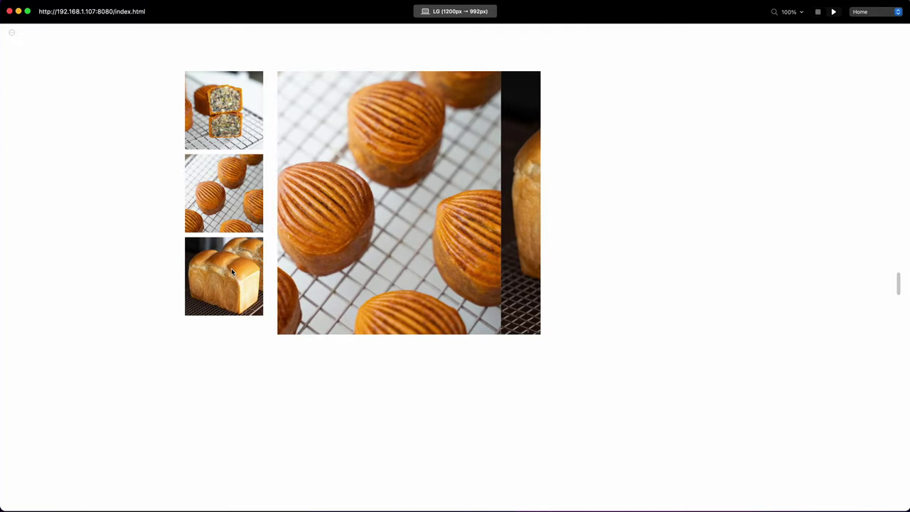
pyautogui.click(231, 125)
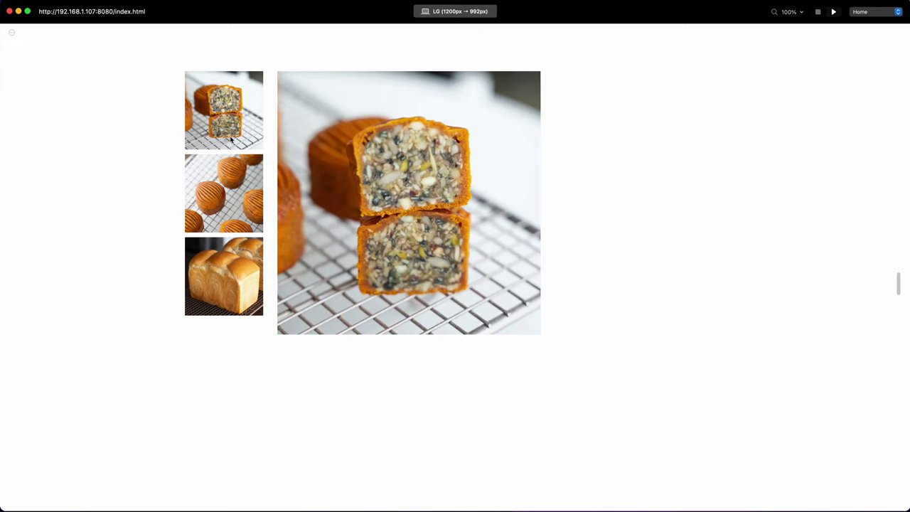
pyautogui.click(226, 247)
# Step: Exit and reopen the preview, then click thumbnails to cycle bread loaf, scored buns and mooncake slides
pyautogui.click(816, 12)
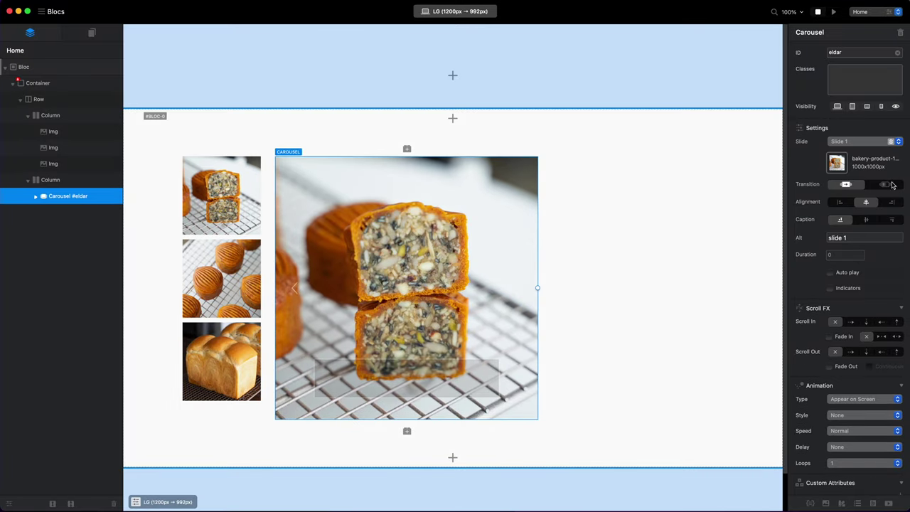
pyautogui.click(833, 11)
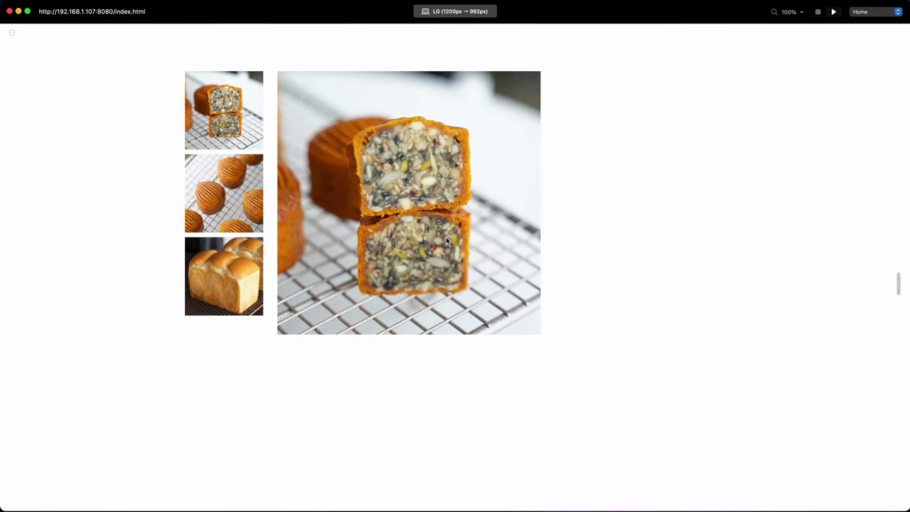
pyautogui.click(239, 265)
pyautogui.click(231, 205)
pyautogui.click(247, 253)
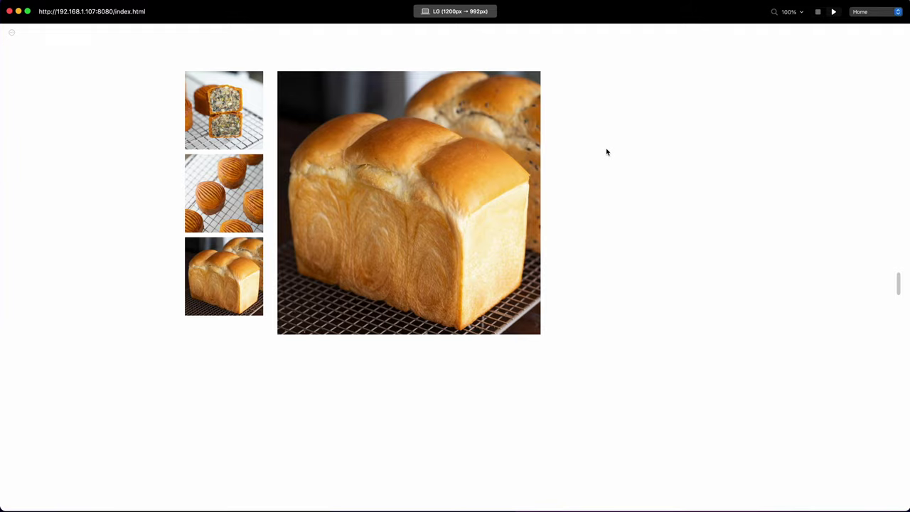
pyautogui.click(243, 213)
pyautogui.click(243, 257)
pyautogui.click(234, 207)
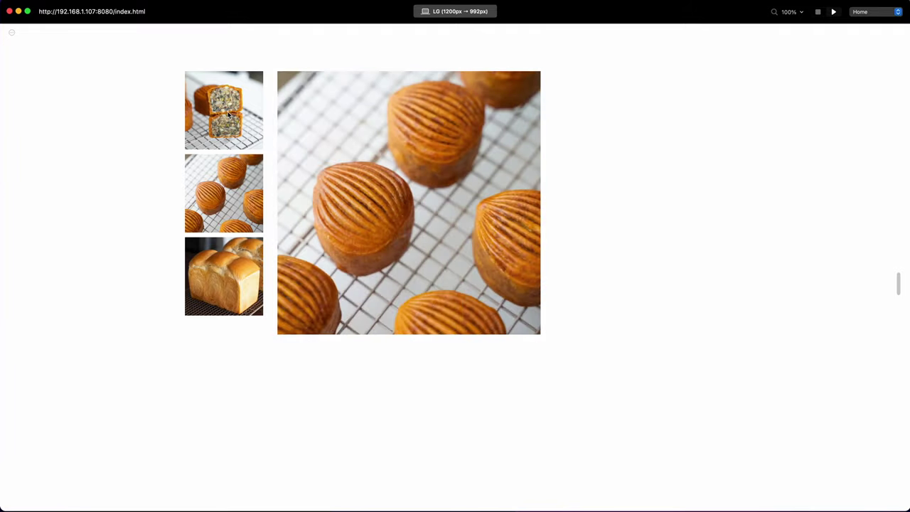
pyautogui.click(224, 110)
pyautogui.click(224, 193)
pyautogui.click(224, 277)
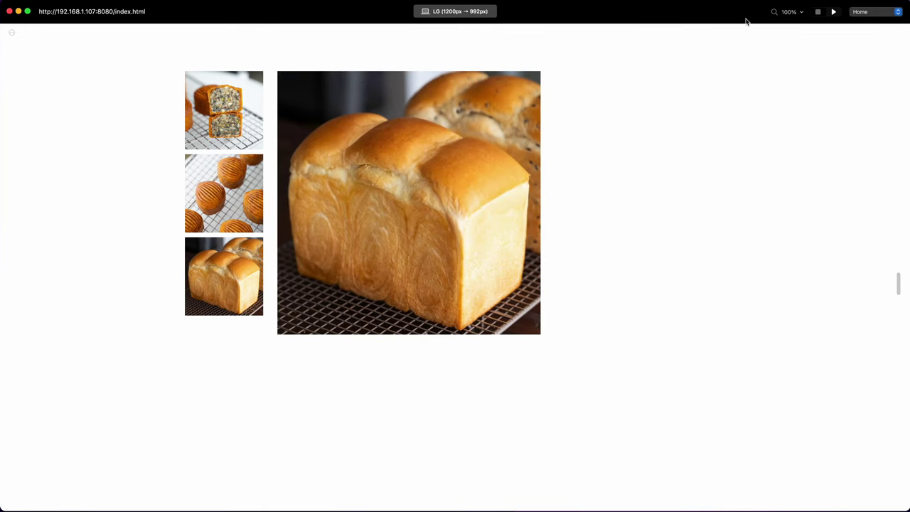
pyautogui.click(817, 12)
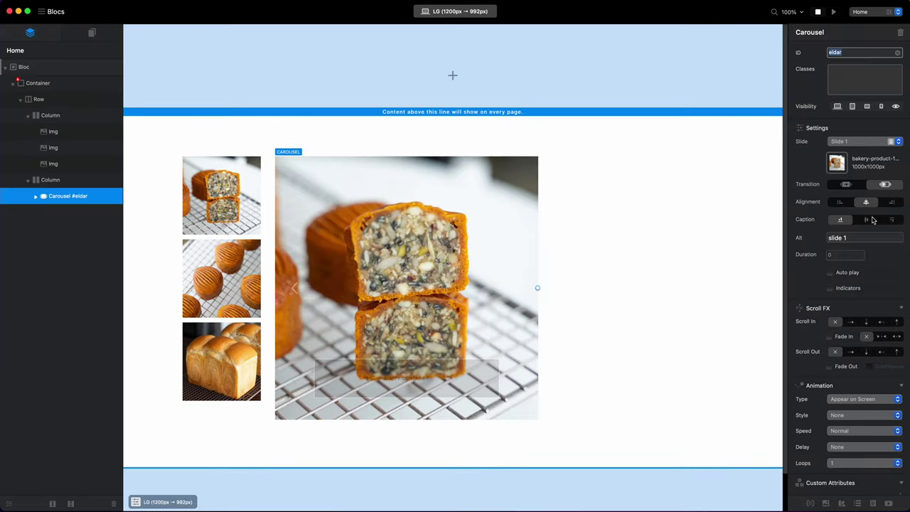